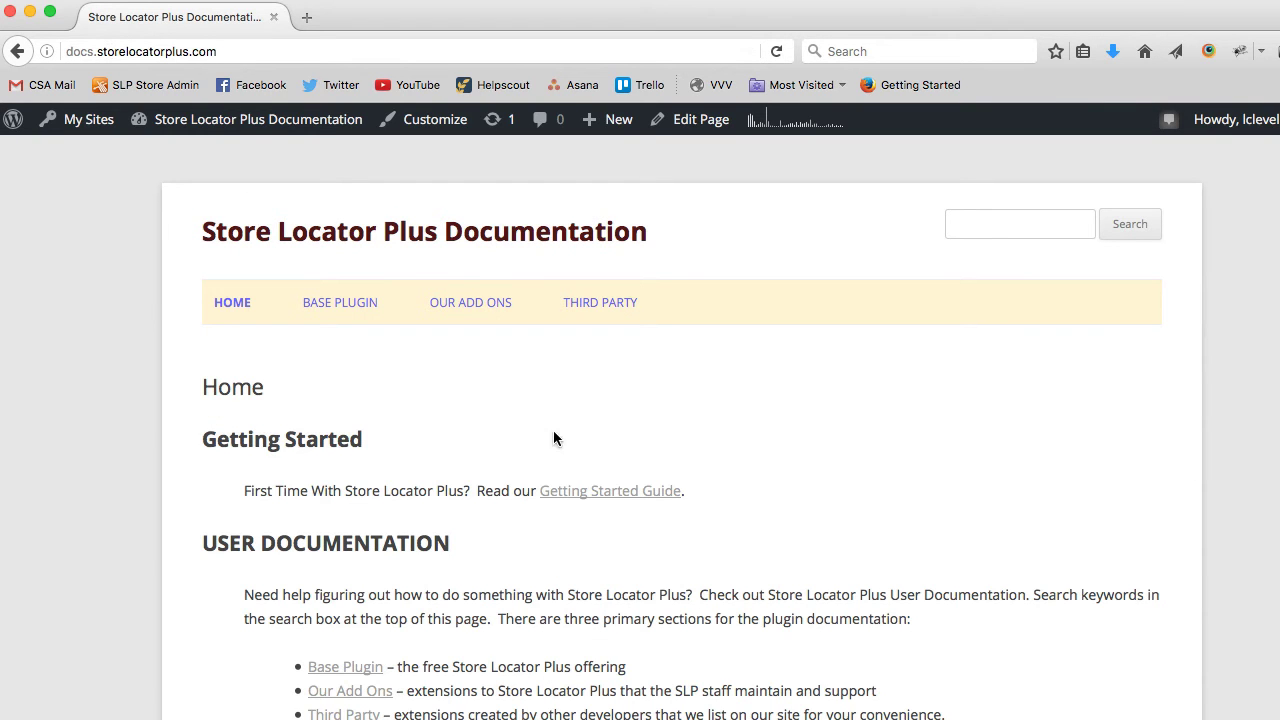
- Open the Getting Started Guide from the Store Locator Plus documentation home page
left_click(597, 489)
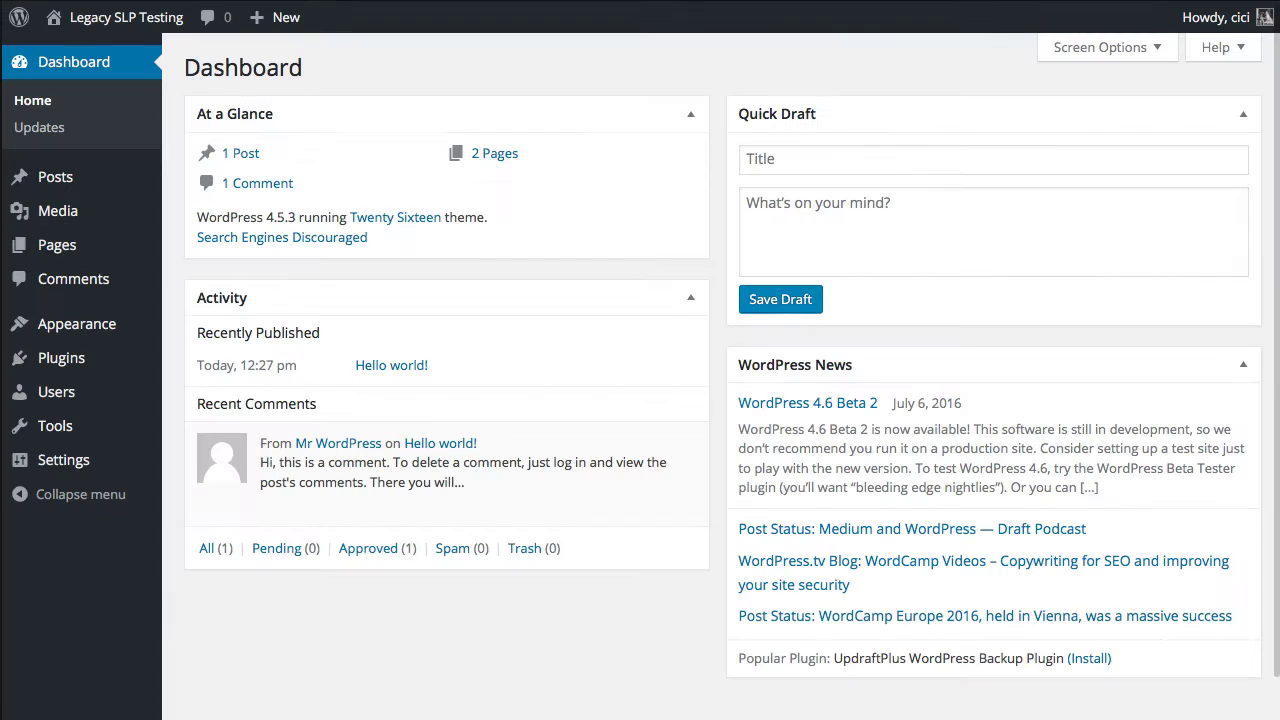
- Search plugins for 'store locator plus', then install and activate Store Locator Plus for WordPress
mouse_move(115, 365)
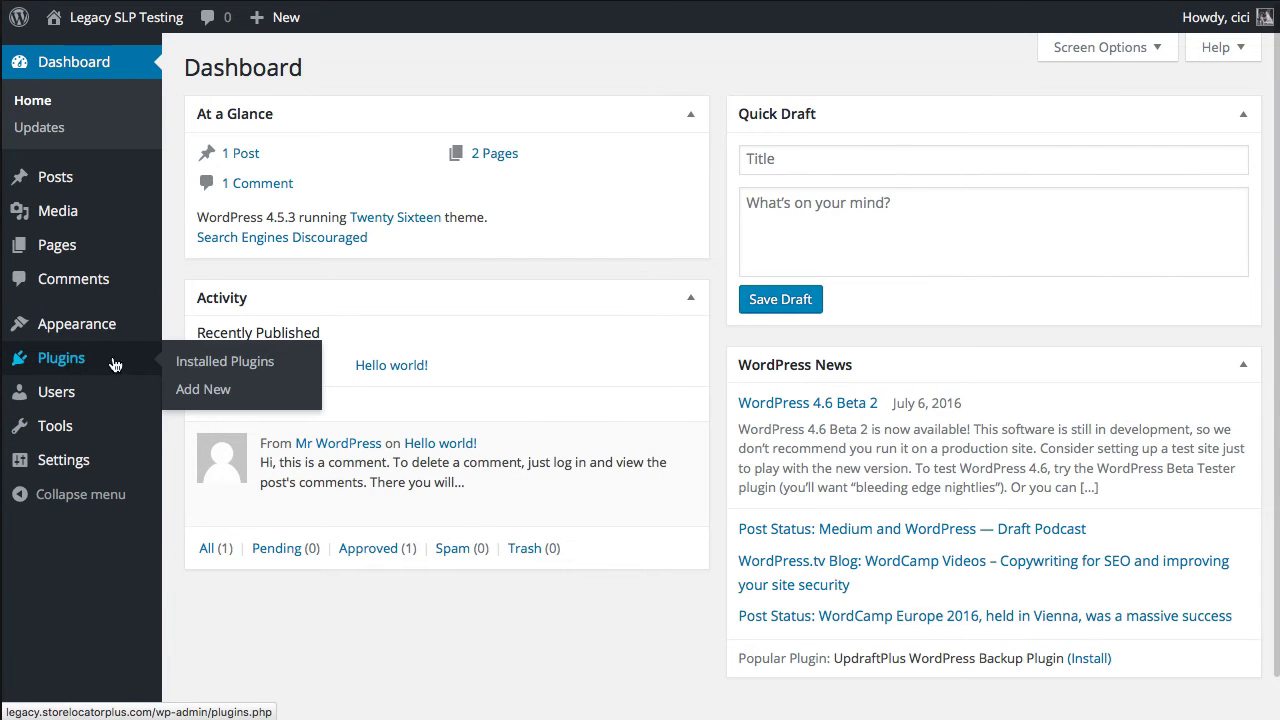
left_click(193, 391)
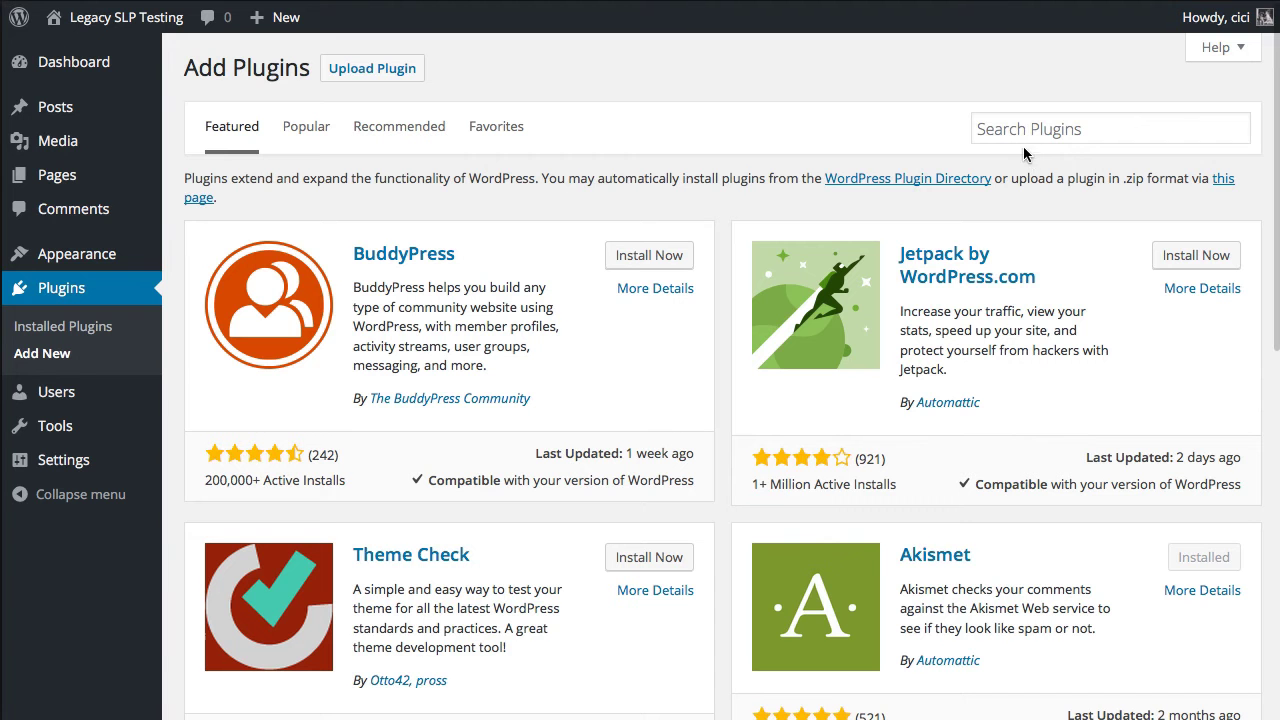
left_click(1022, 130)
type("st")
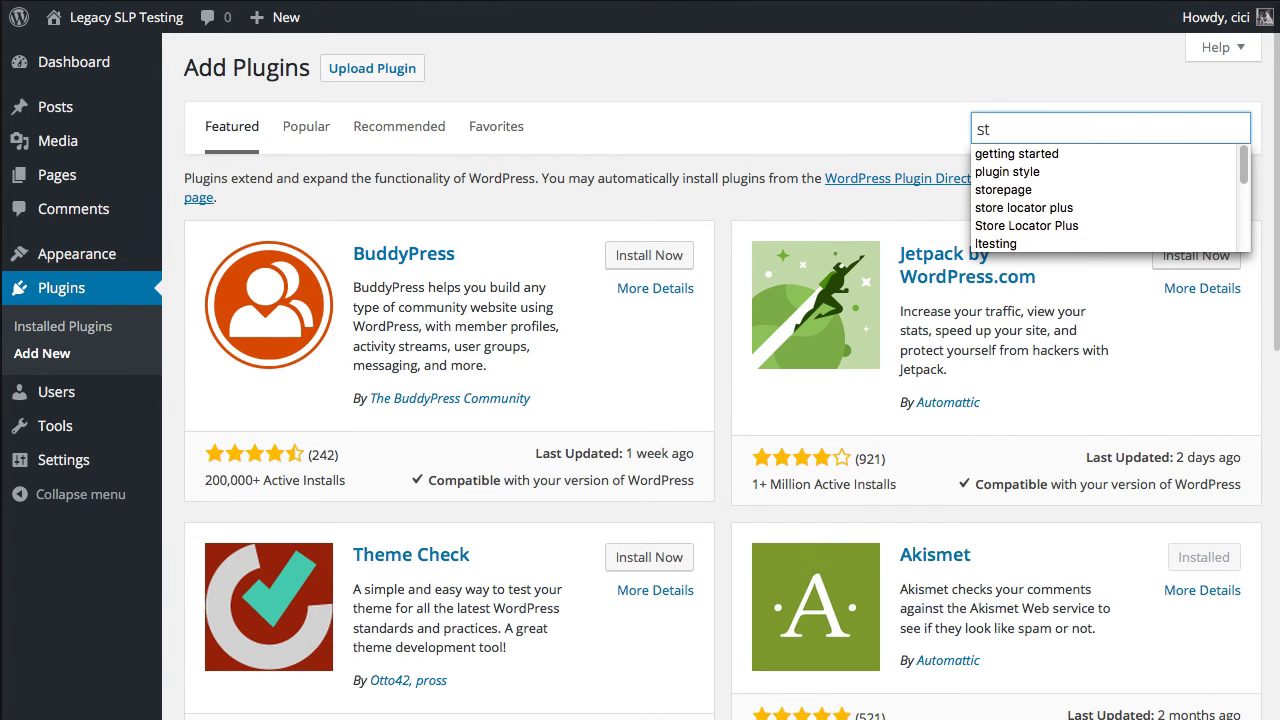
type("ore locator plus")
key("Return")
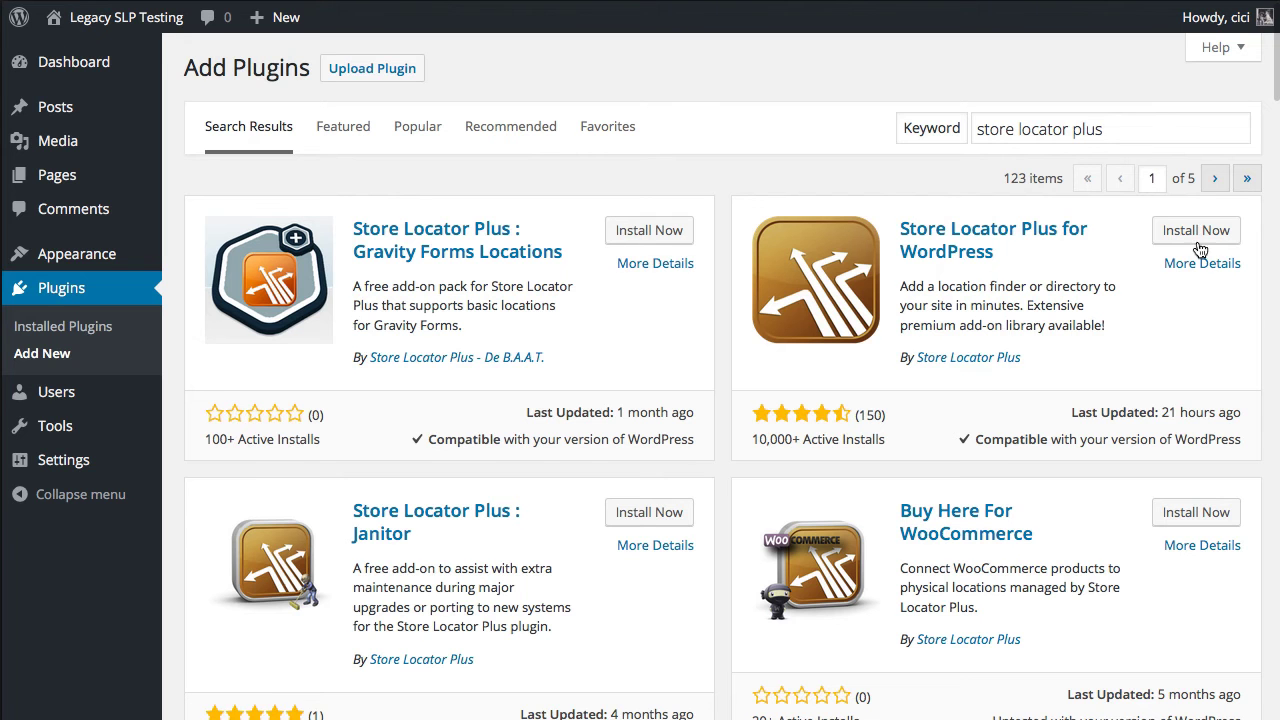
left_click(1198, 233)
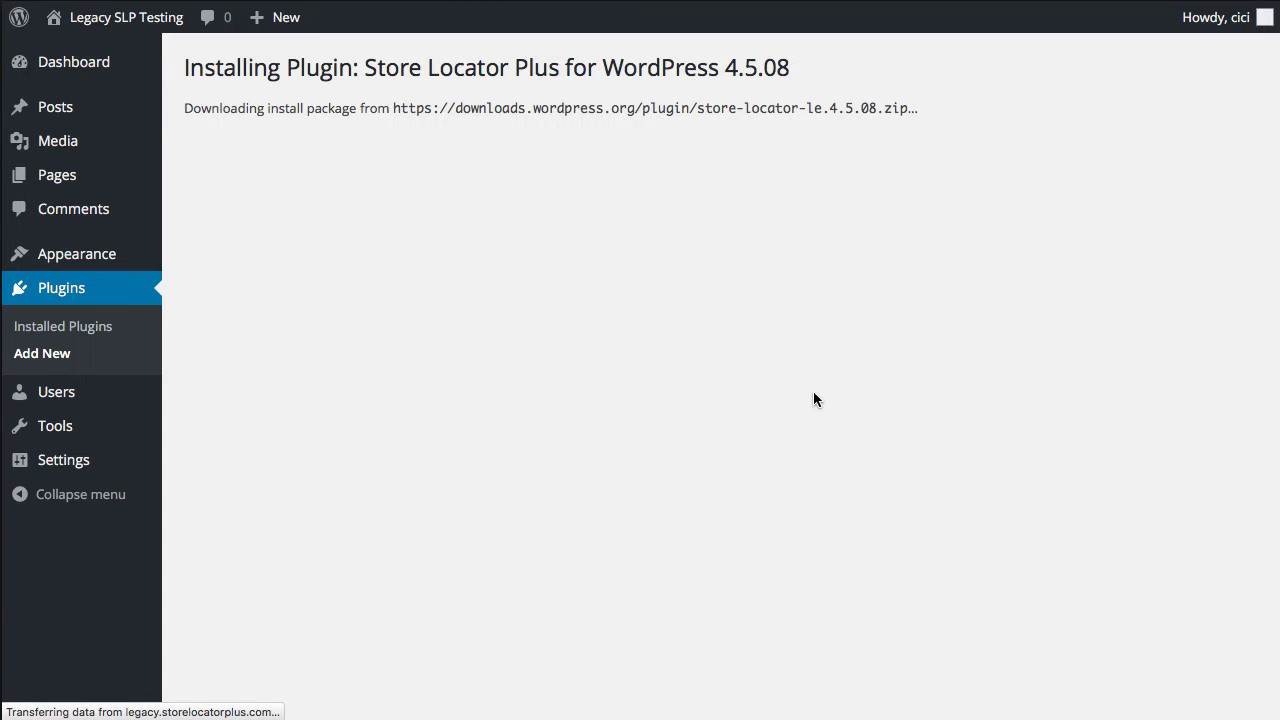
left_click(226, 238)
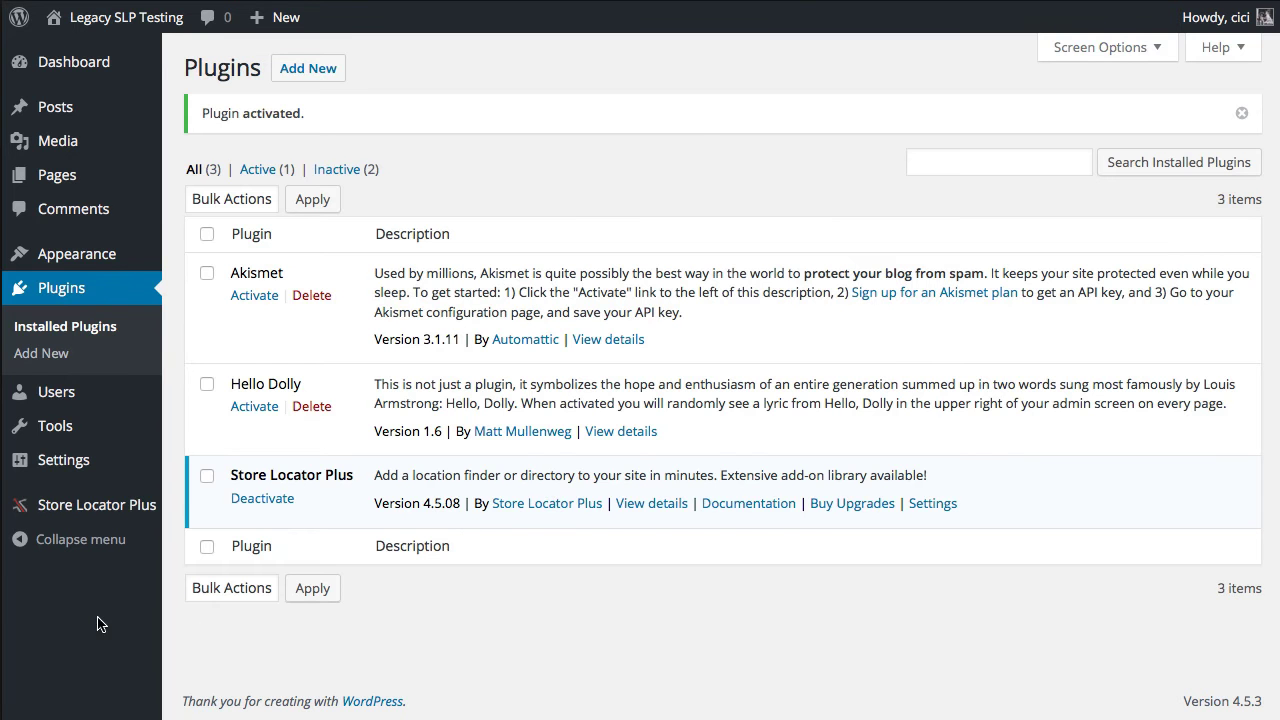
- Show the help explanation beside Google API Server Key in the Store Locator Plus Server settings
mouse_move(128, 522)
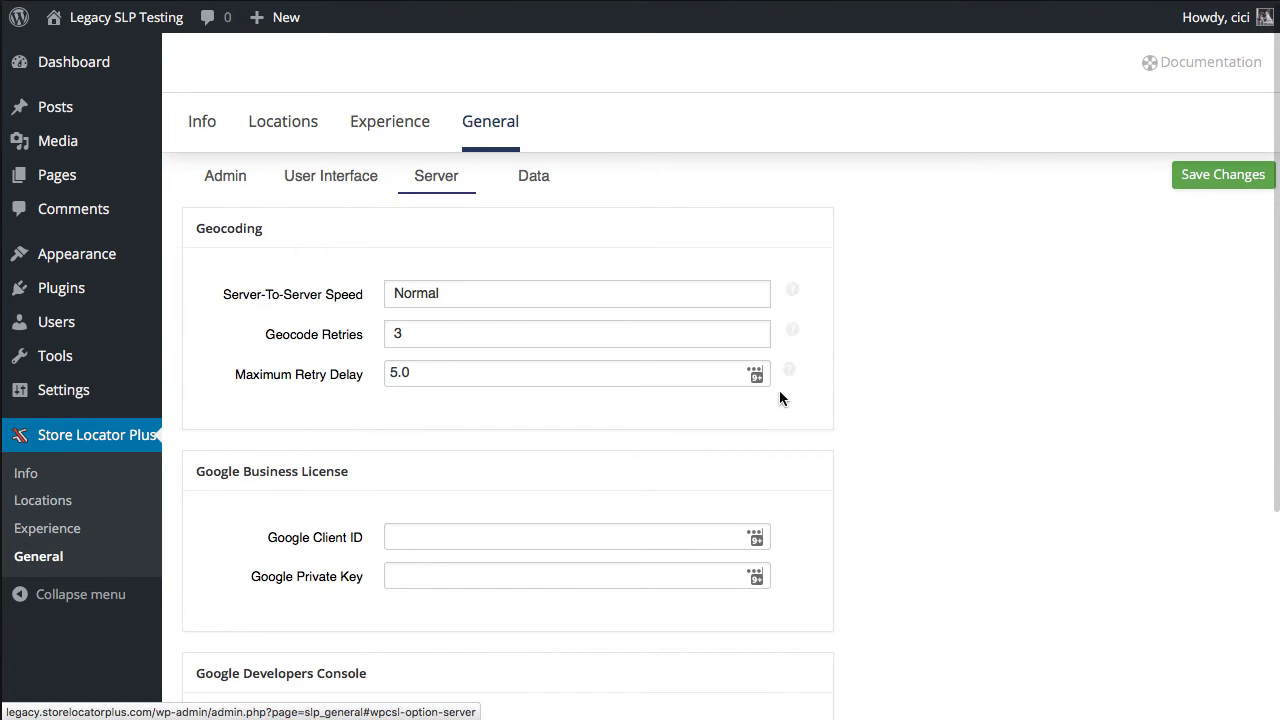
scroll(939, 457, "down", 3)
scroll(918, 497, "down", 3)
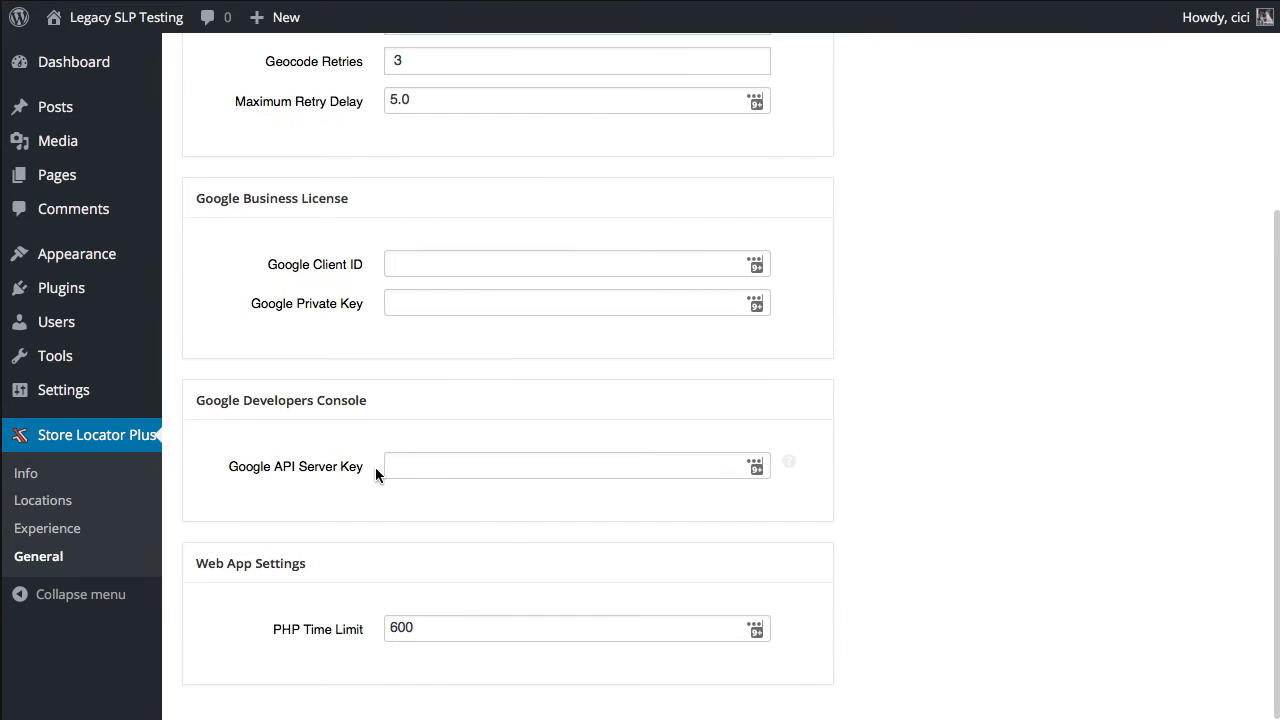
left_click(791, 464)
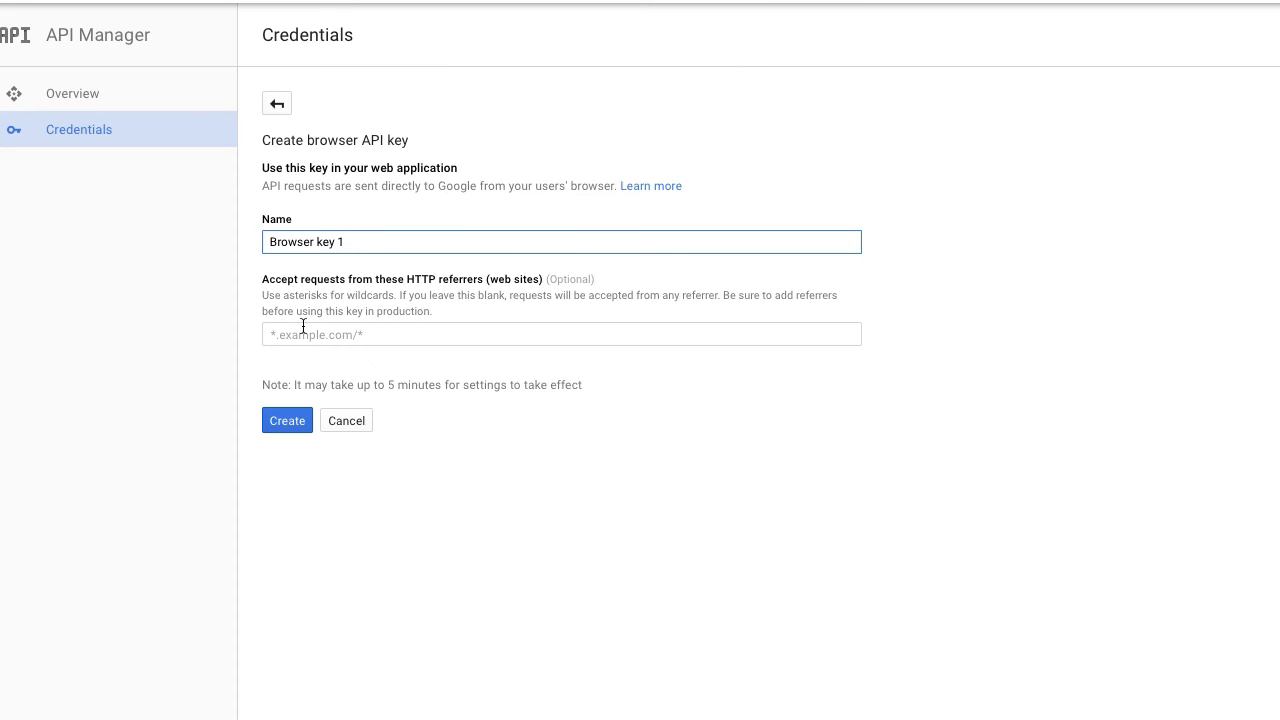
- Rename the browser key to 'Store Locator Plus Testing', create it, and copy the generated key
left_click_drag(377, 237, 210, 235)
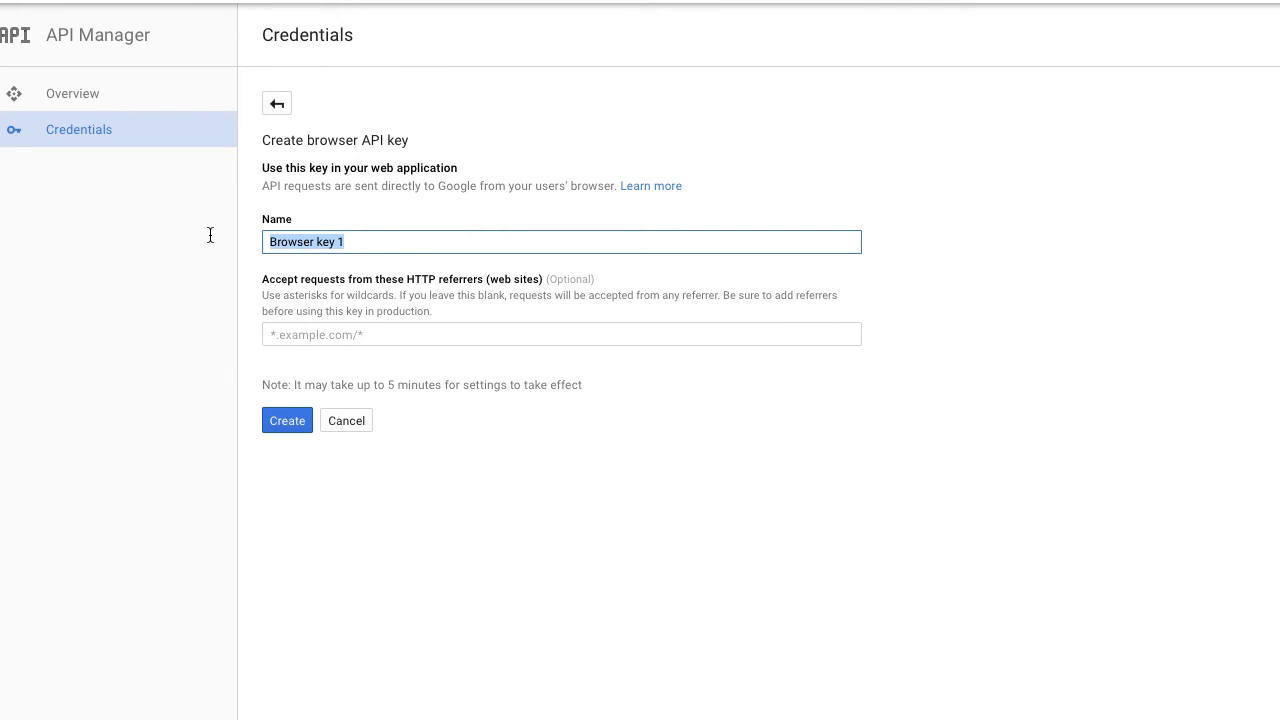
type("Store Locator")
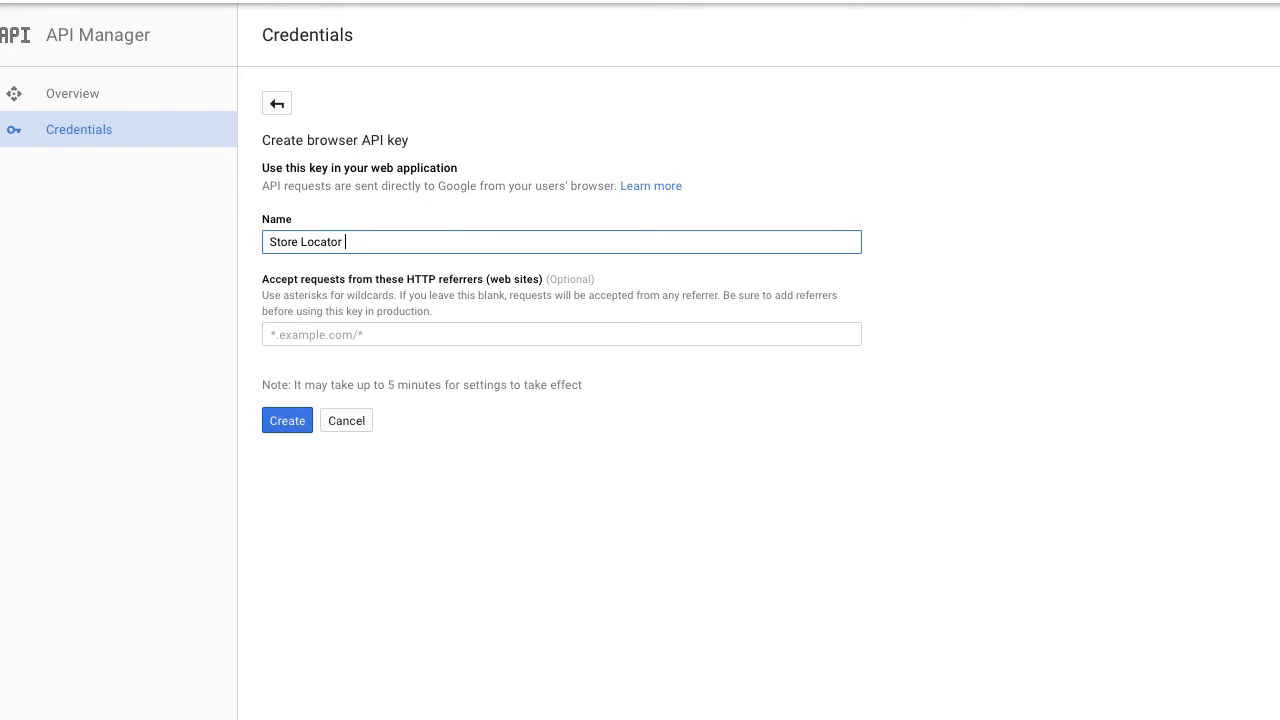
type(" Plus Testing")
left_click(285, 421)
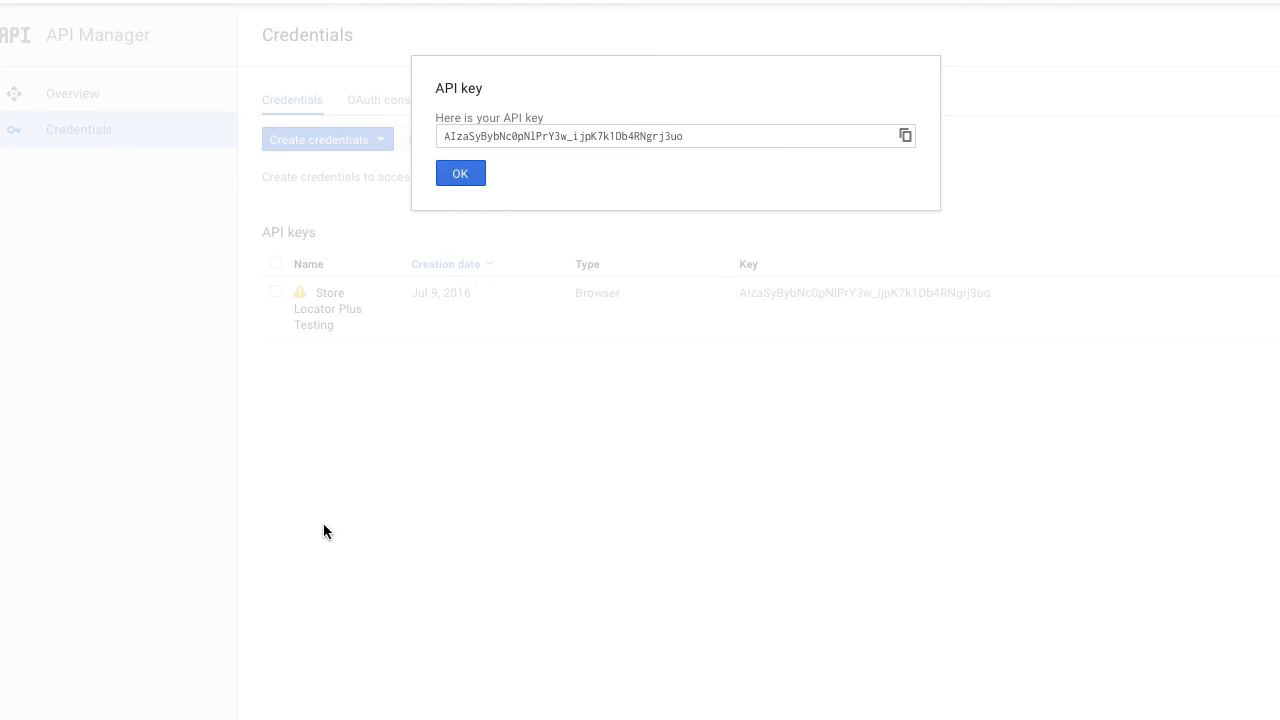
left_click(676, 132)
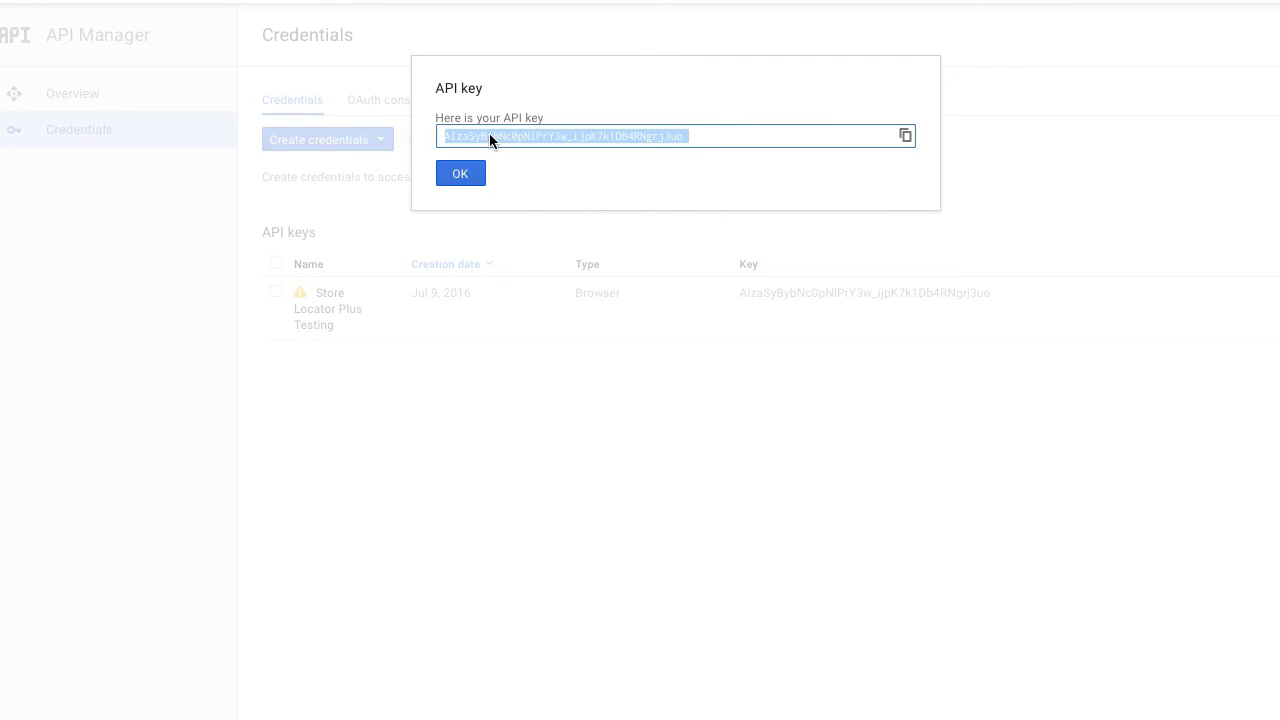
left_click(904, 135)
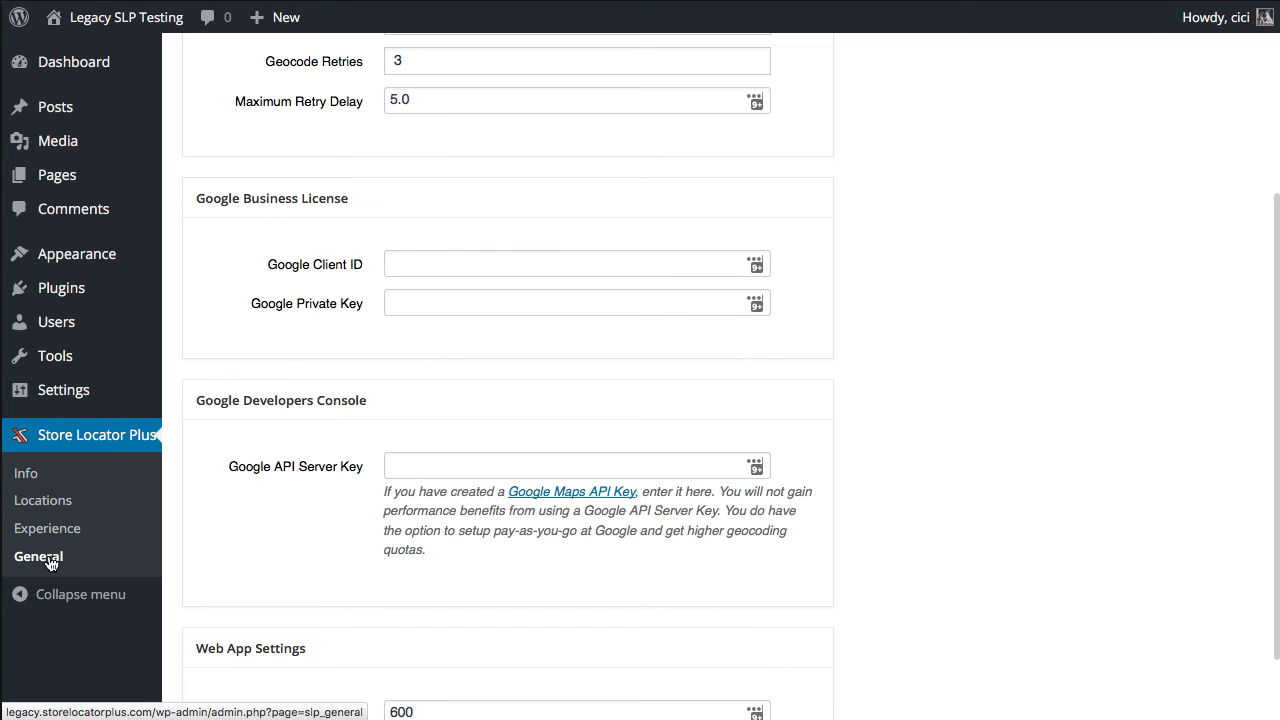
- Paste the copied key into the Google API Server Key field and save the server settings
scroll(491, 360, "up", 5)
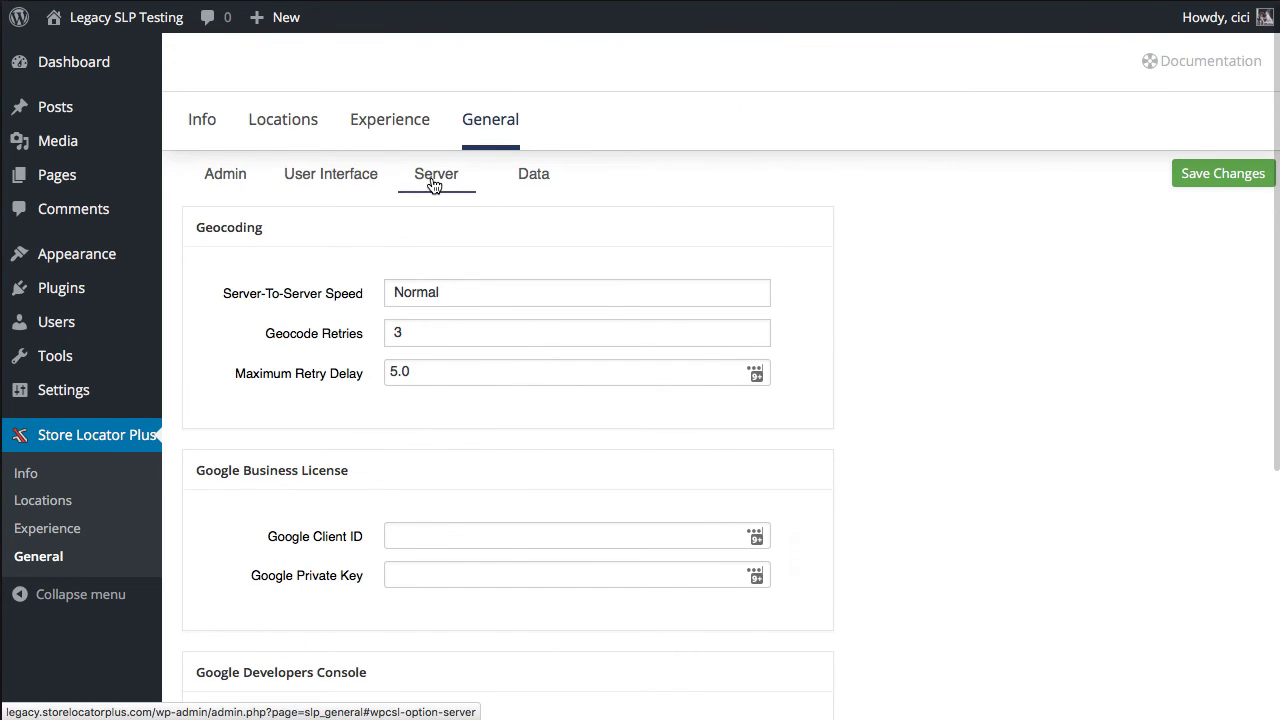
scroll(530, 474, "down", 5)
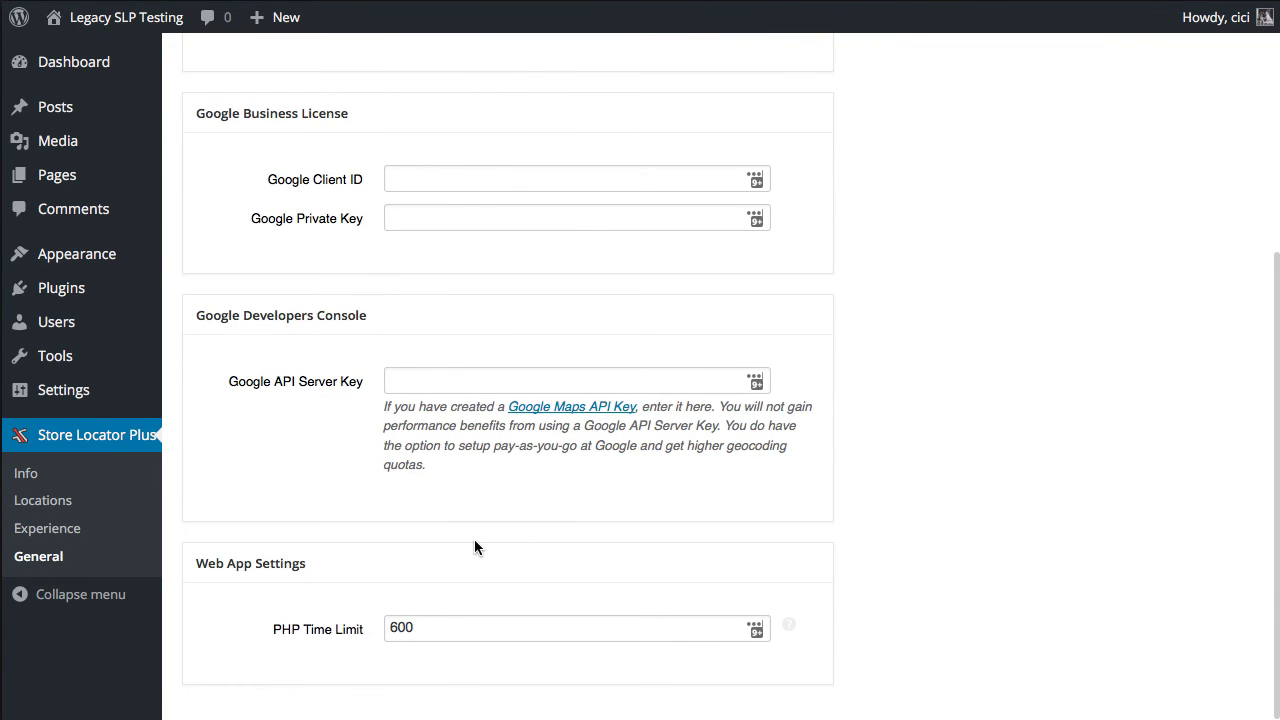
left_click(435, 370)
key("ctrl+v")
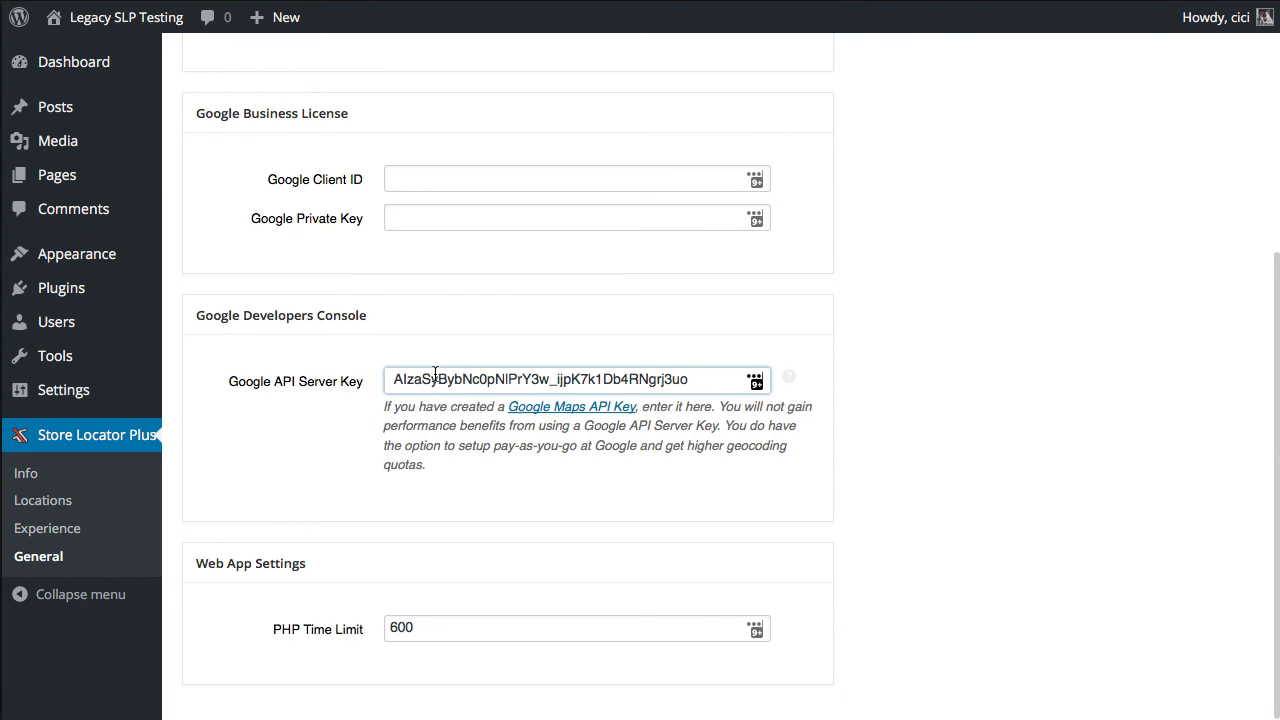
left_click(390, 379)
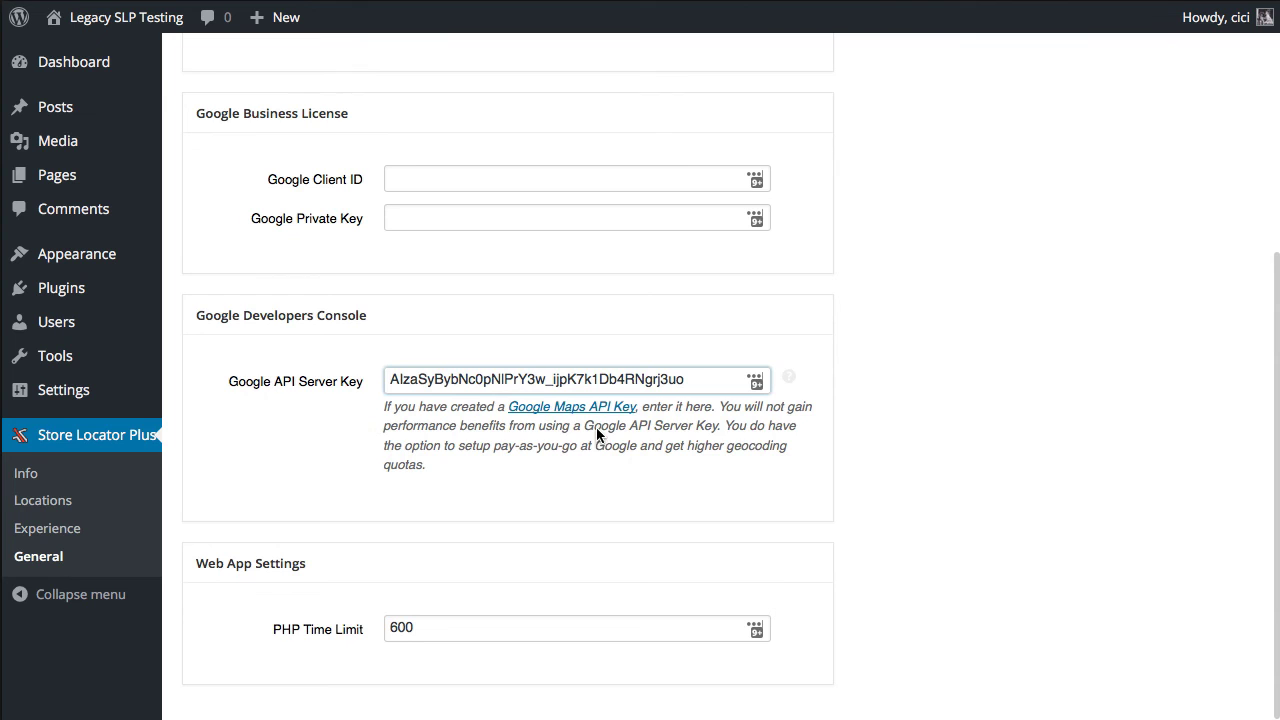
scroll(1021, 378, "up", 5)
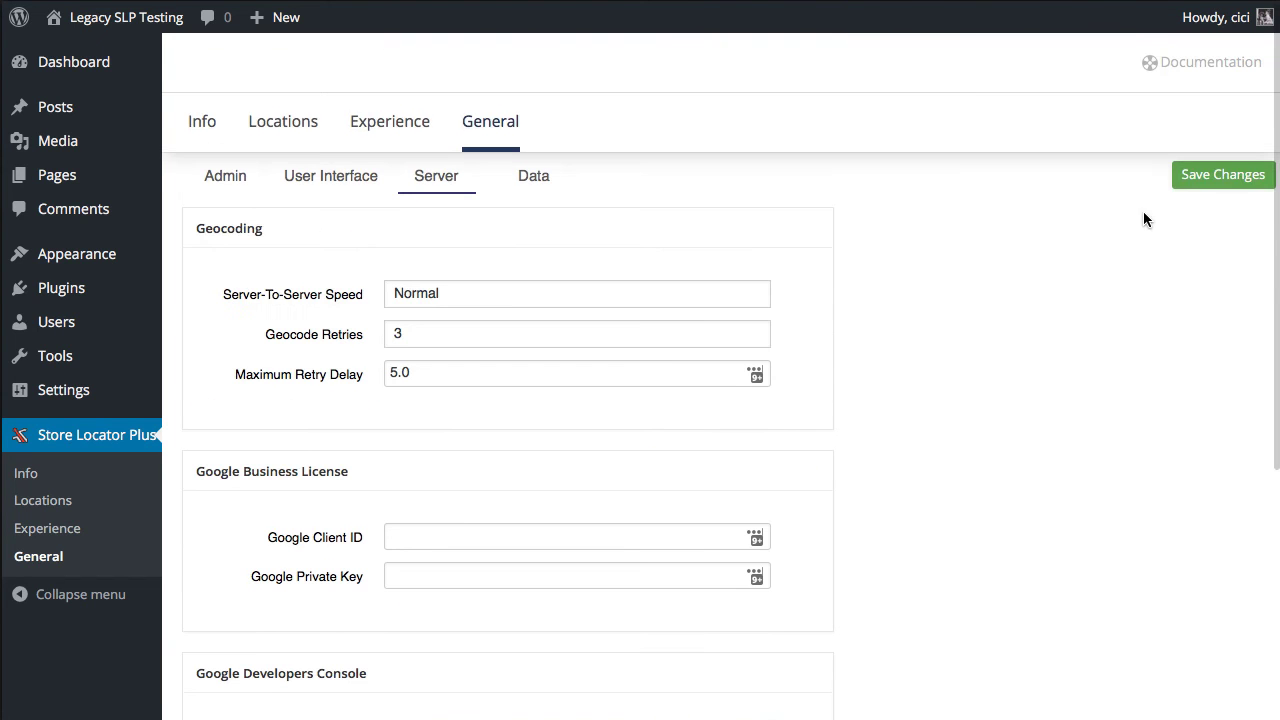
left_click(1214, 174)
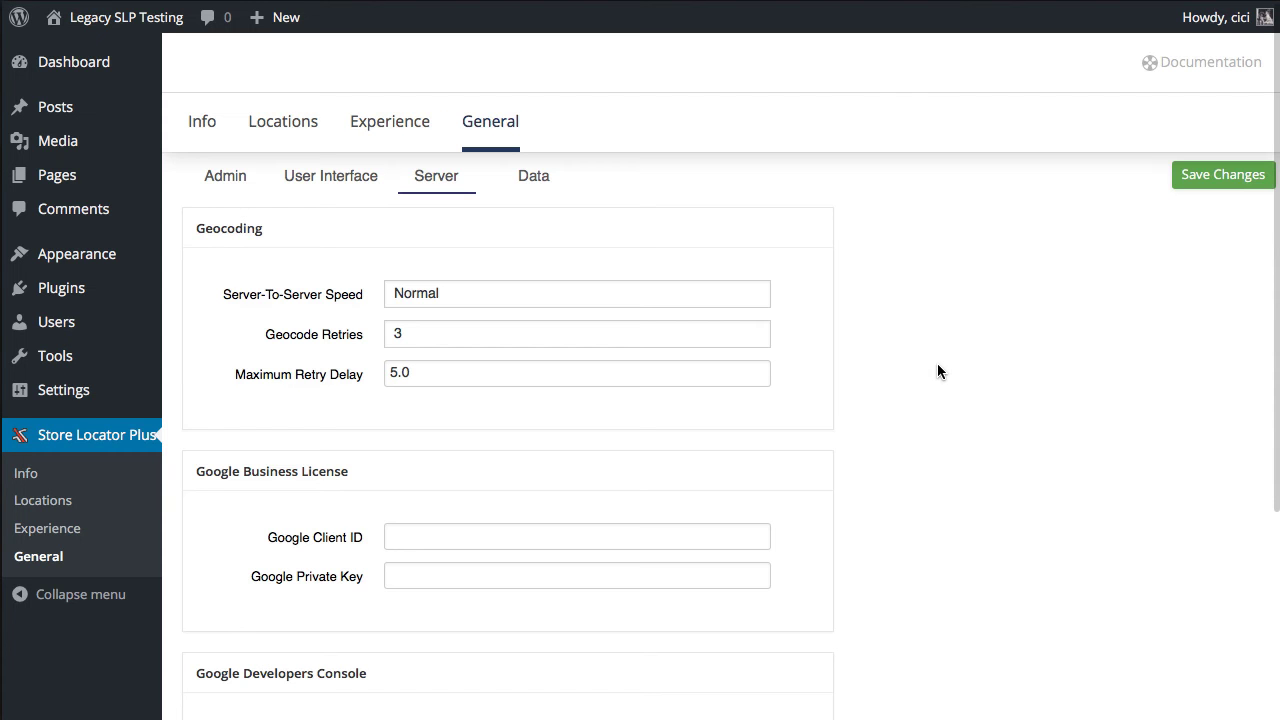
left_click(270, 134)
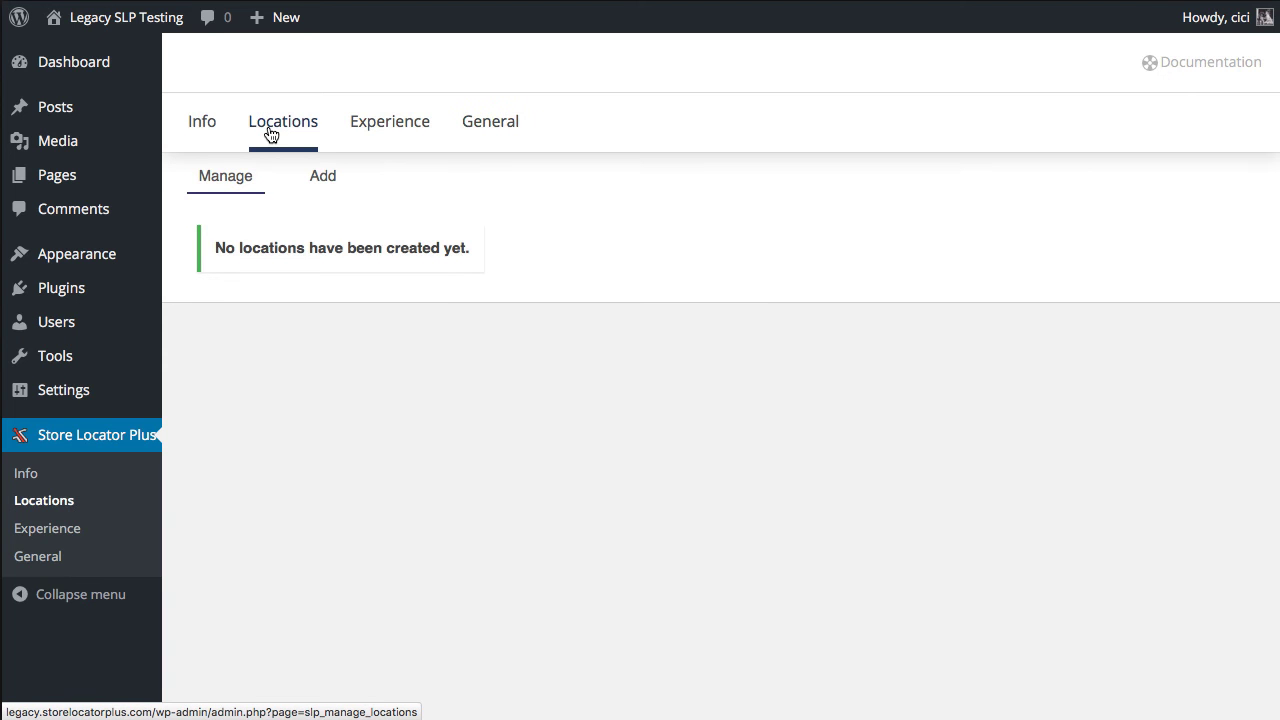
left_click(330, 177)
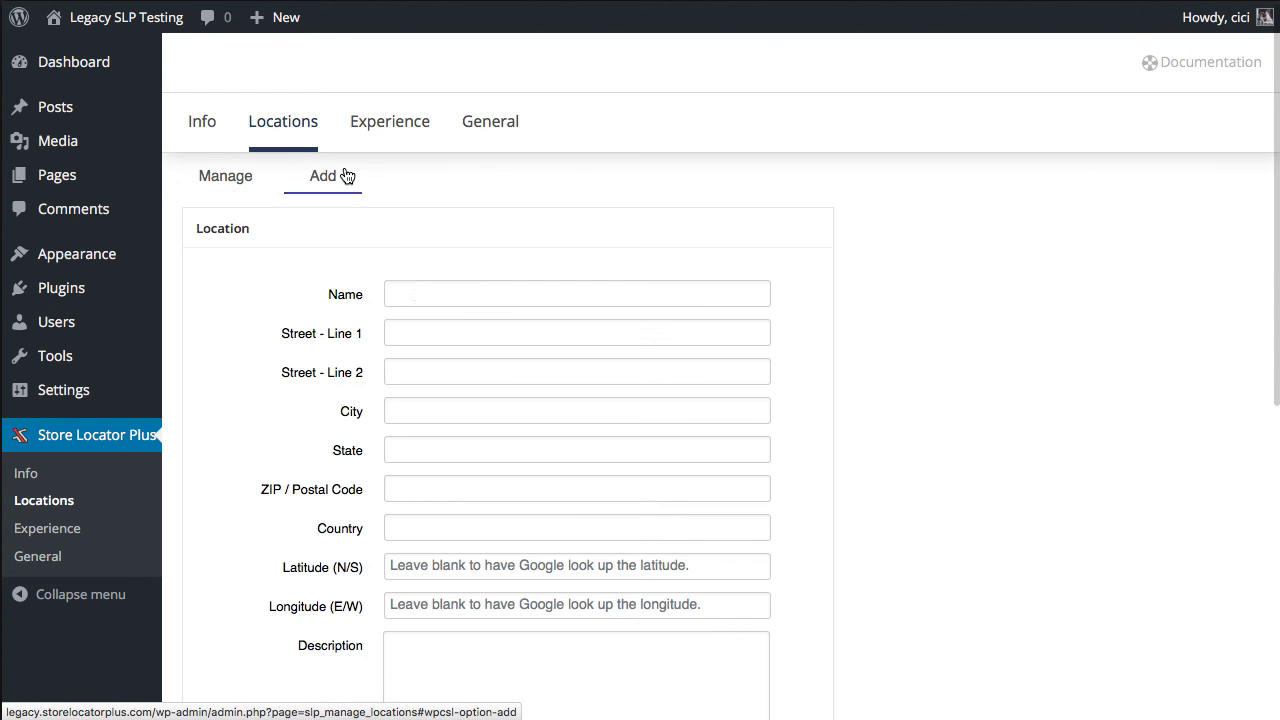
left_click(417, 292)
type("My Place")
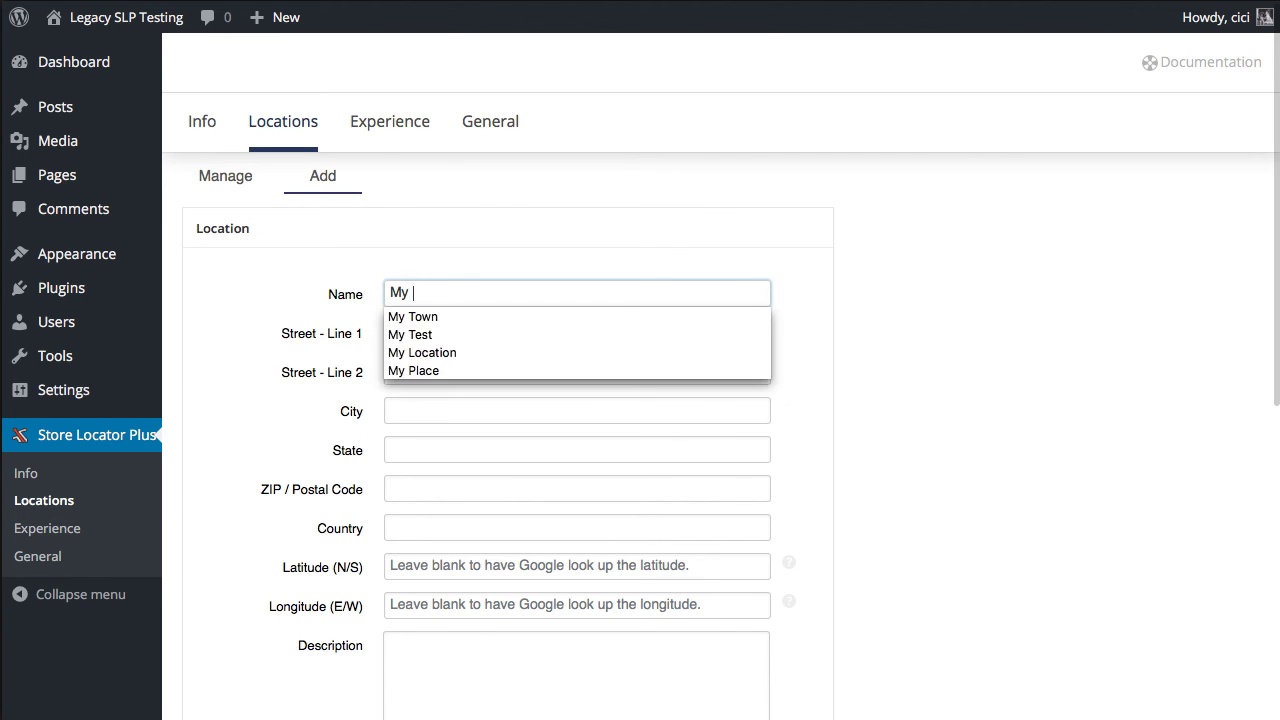
key("Tab")
type("633")
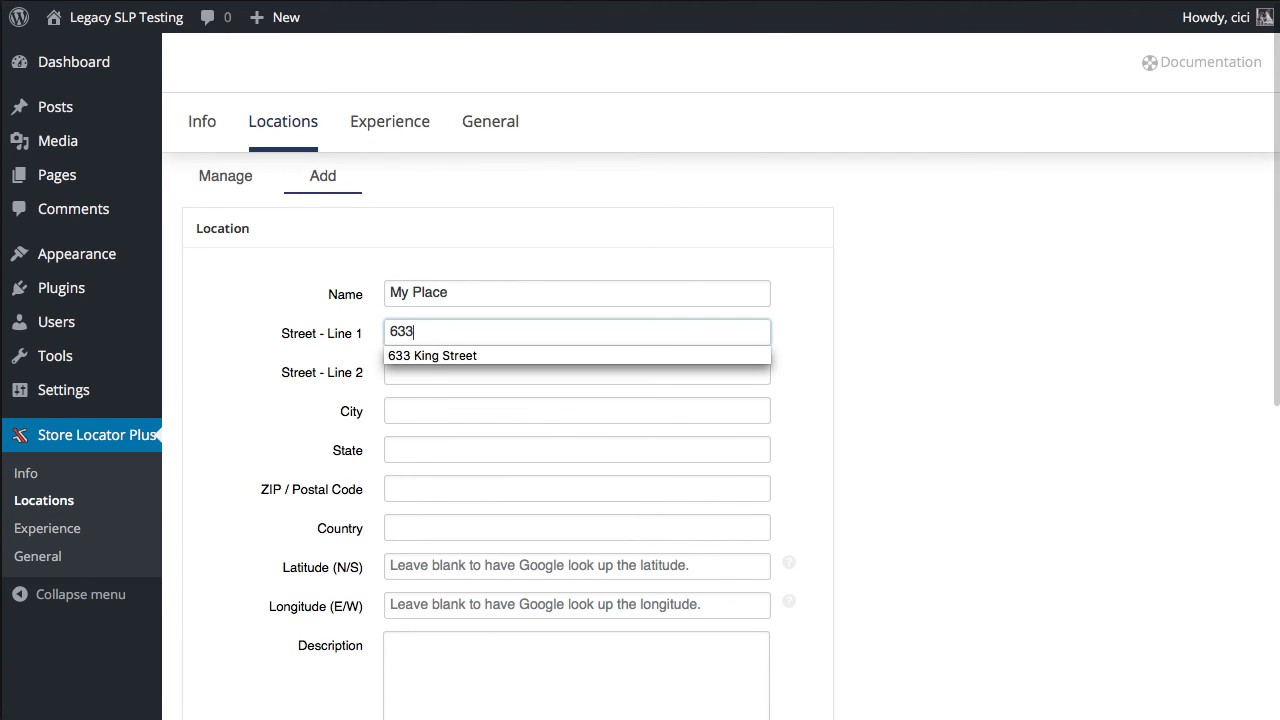
key("Down")
key("Return")
- Set the location's city to Charleston and state to SC
key("Tab")
type("Charelston S")
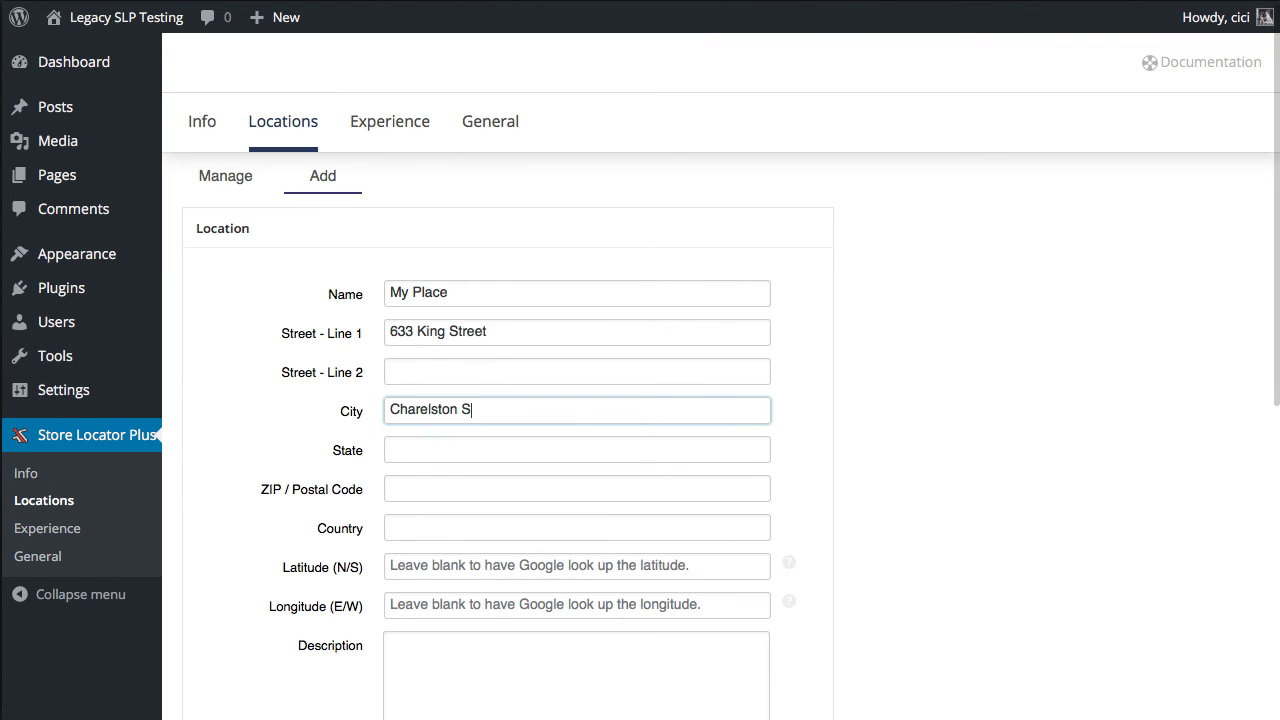
key("BackSpace")
key("BackSpace")
key("BackSpace")
key("BackSpace")
key("BackSpace")
key("BackSpace")
key("BackSpace")
key("BackSpace")
type("le")
key("Down")
key("Return")
key("Tab")
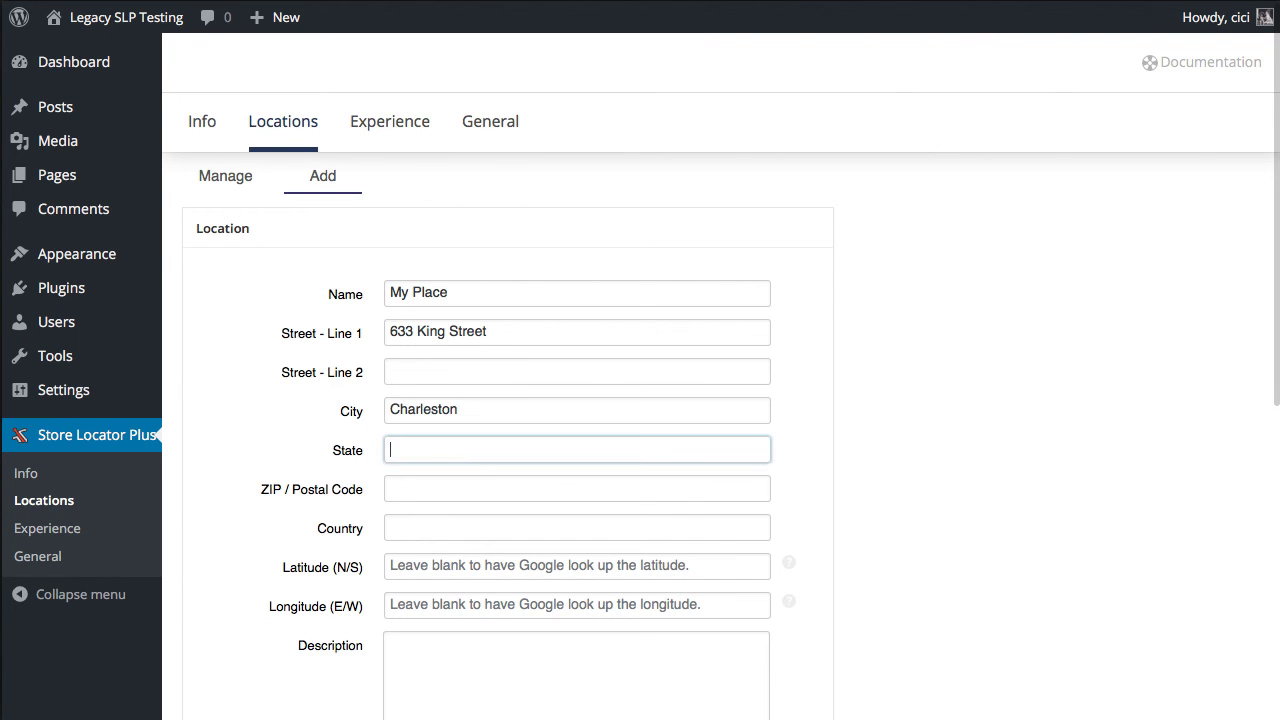
type("SC")
left_click(241, 549)
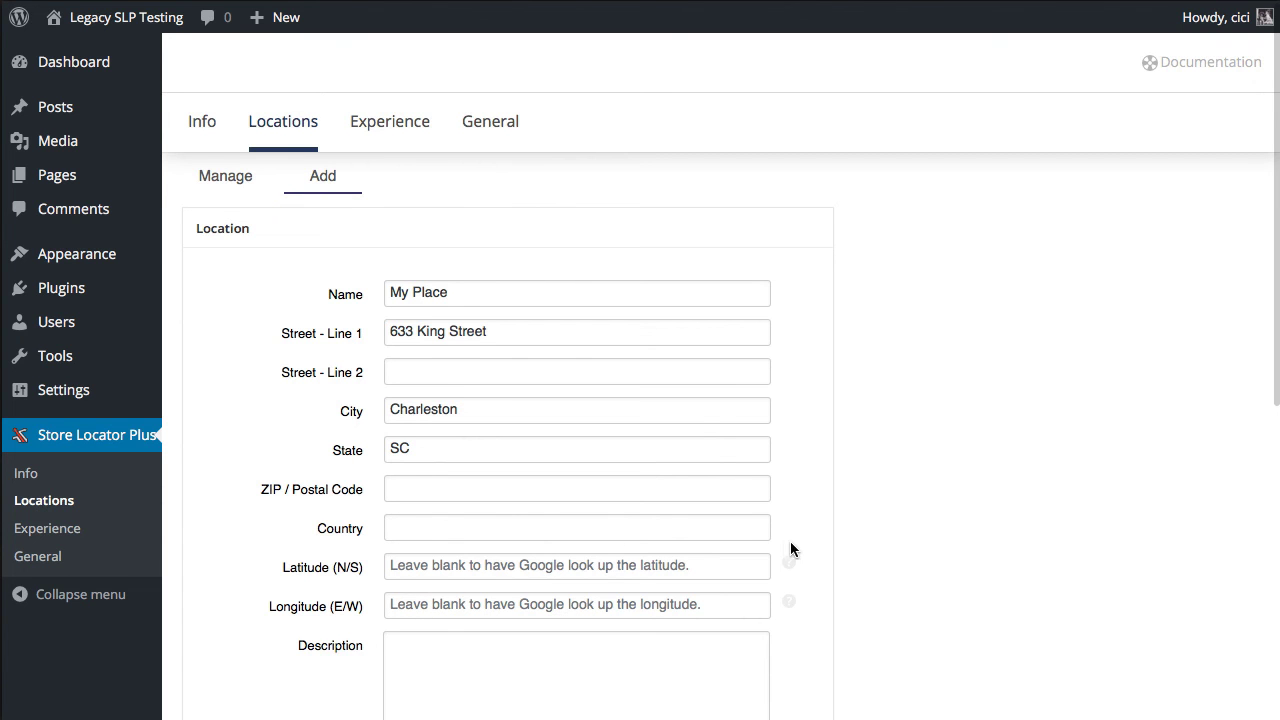
scroll(846, 563, "down", 5)
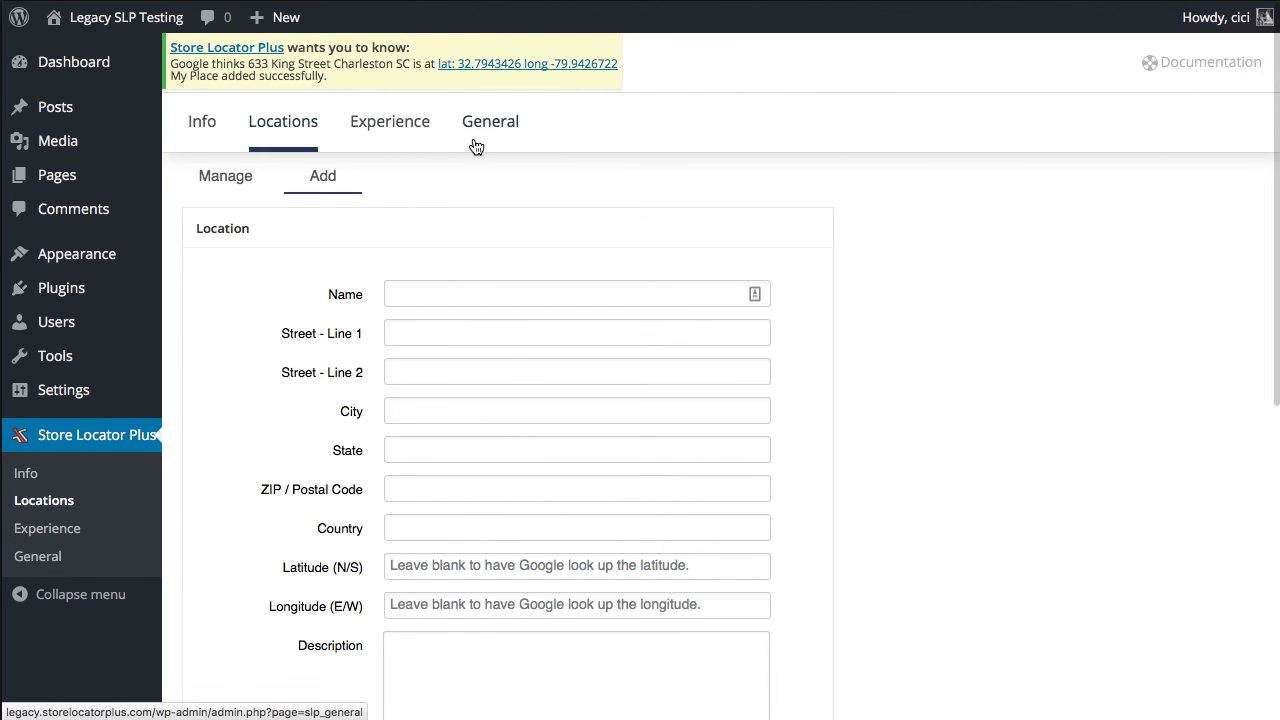
- Check the saved My Place location and its geocoded coordinates in the locations list
left_click(246, 177)
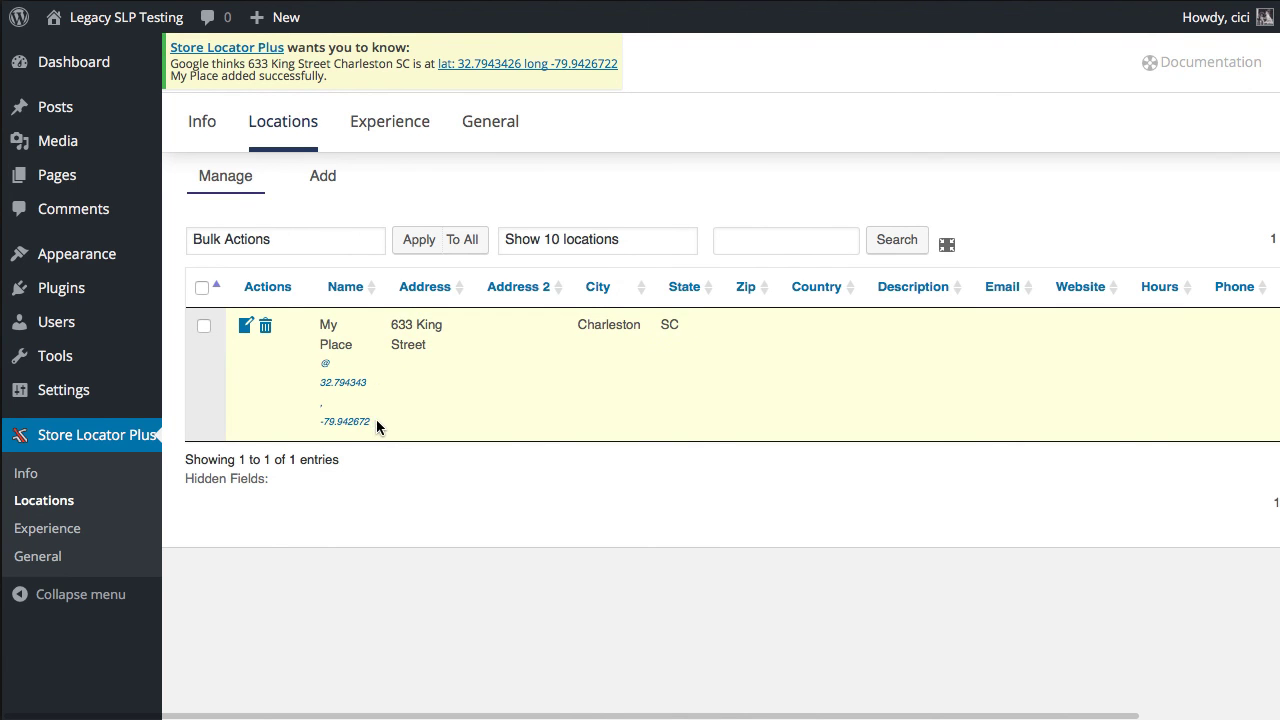
left_click_drag(376, 424, 326, 393)
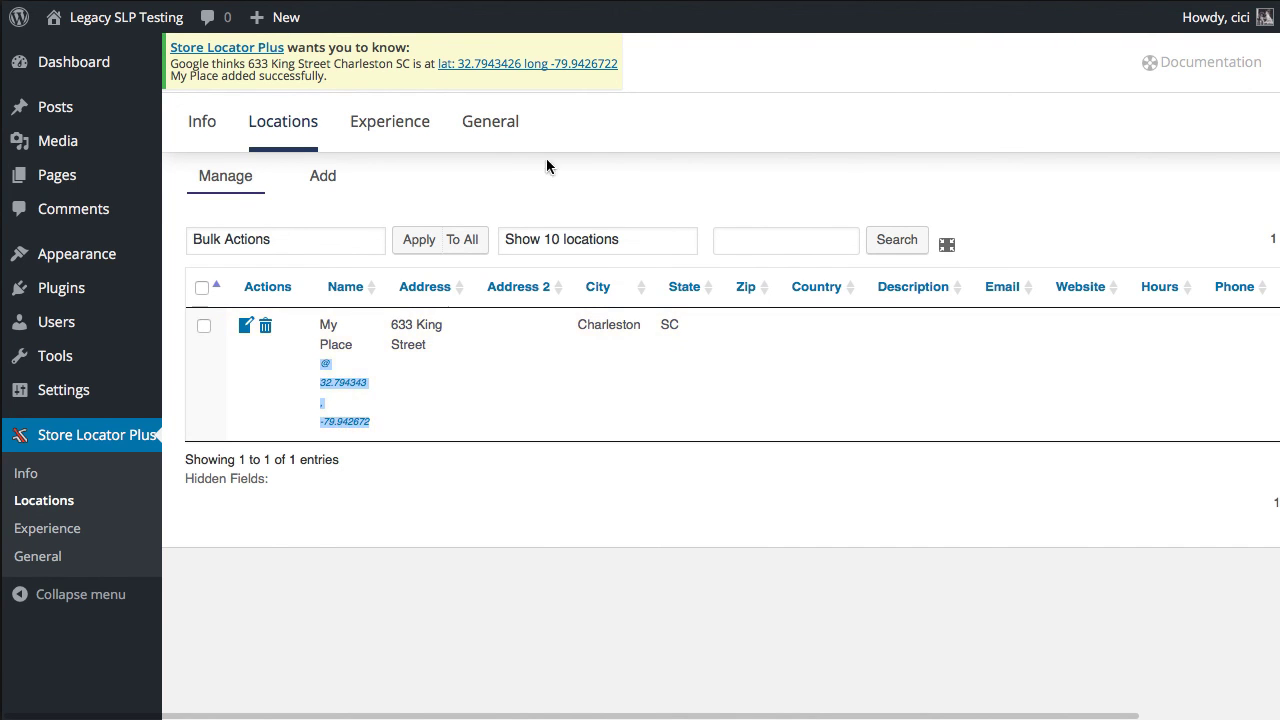
left_click(340, 191)
- Create a page titled 'My Locator' with the [slplus] shortcode and view it live
mouse_move(31, 177)
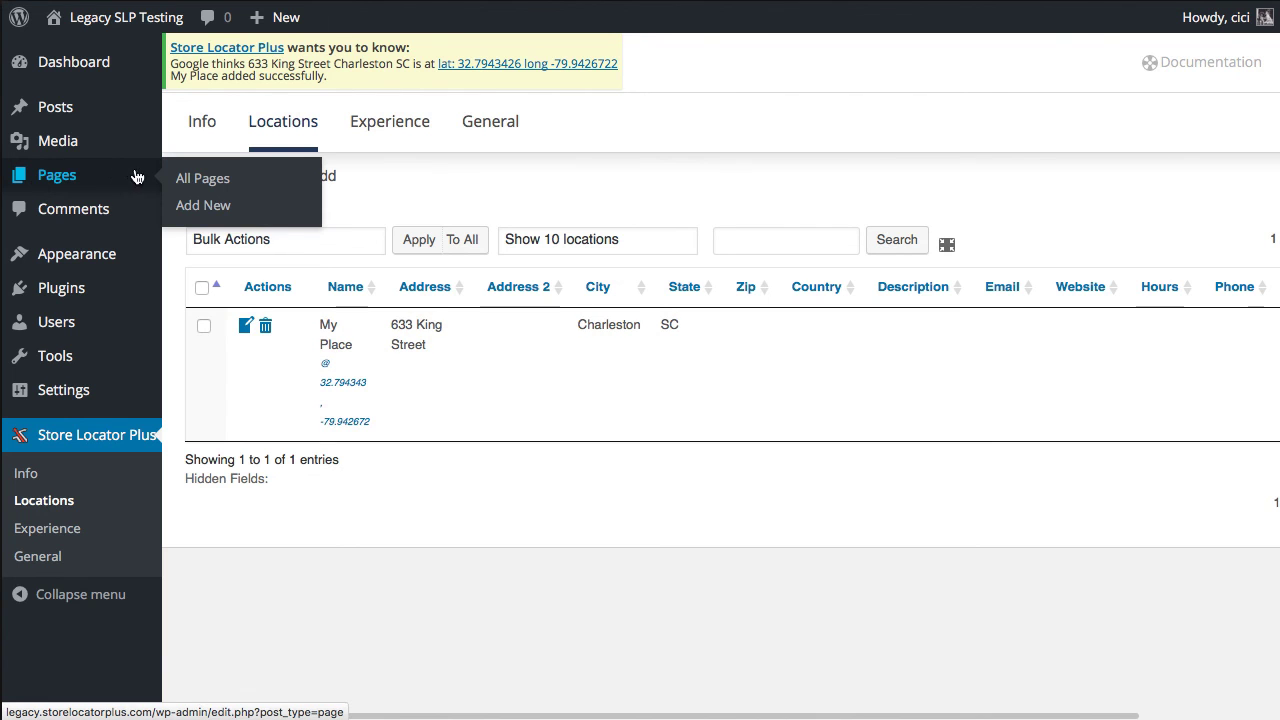
left_click(202, 207)
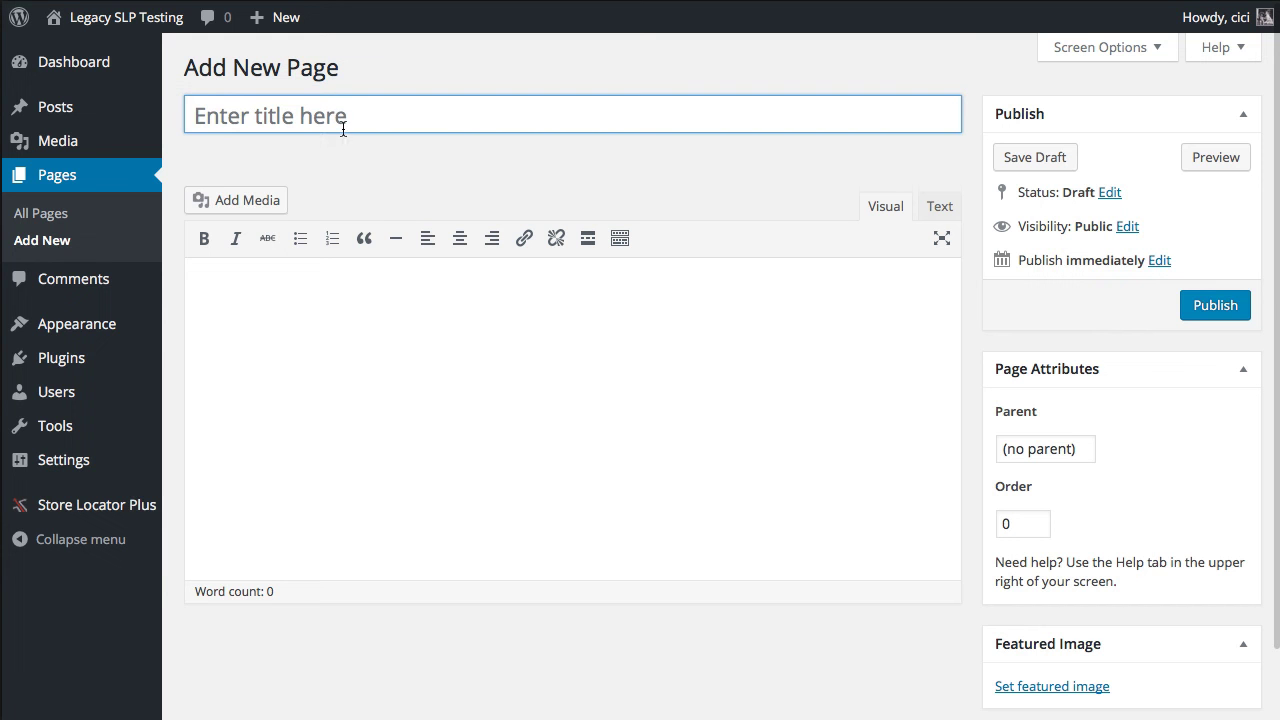
type("My Locator")
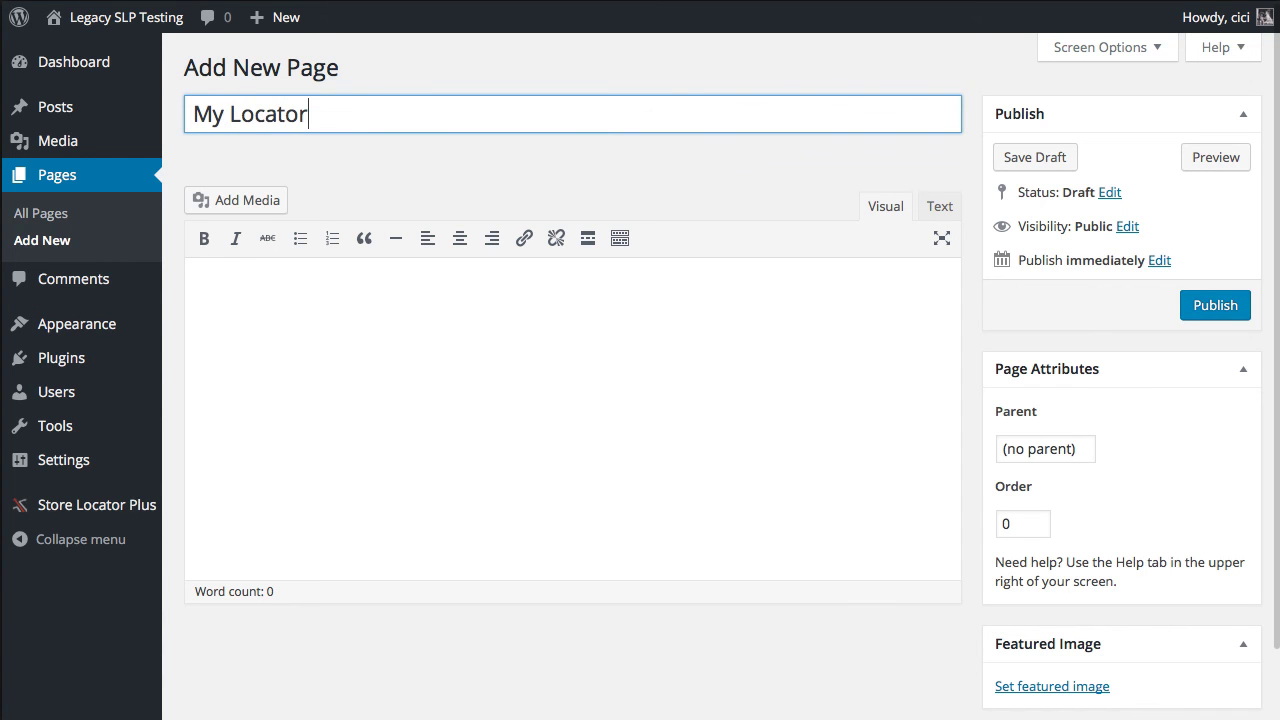
left_click(228, 291)
type("[")
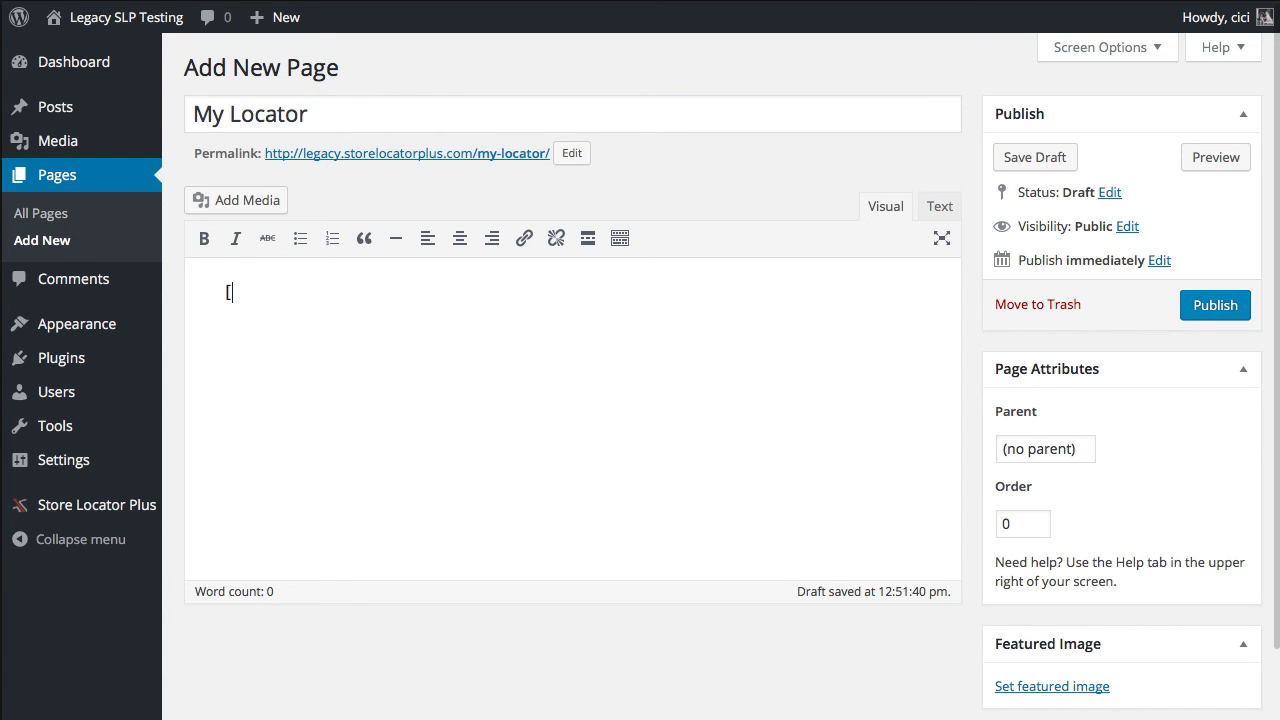
type("slplus]")
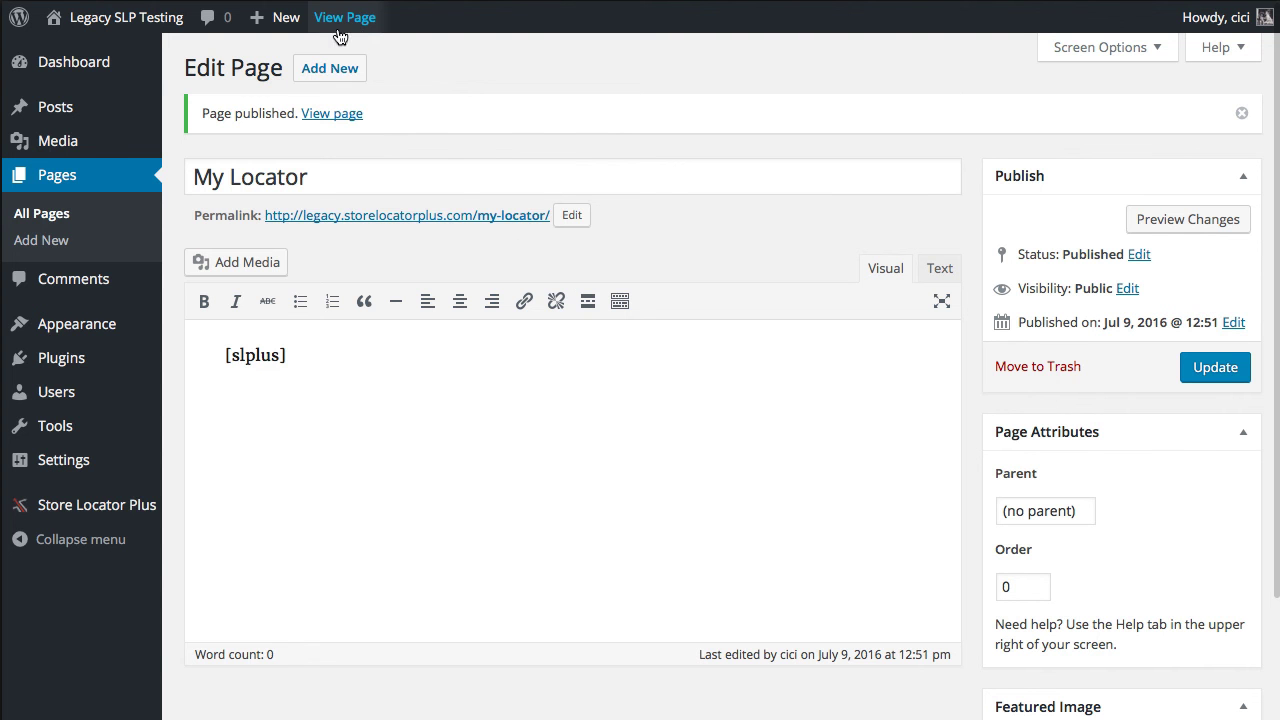
left_click(338, 28)
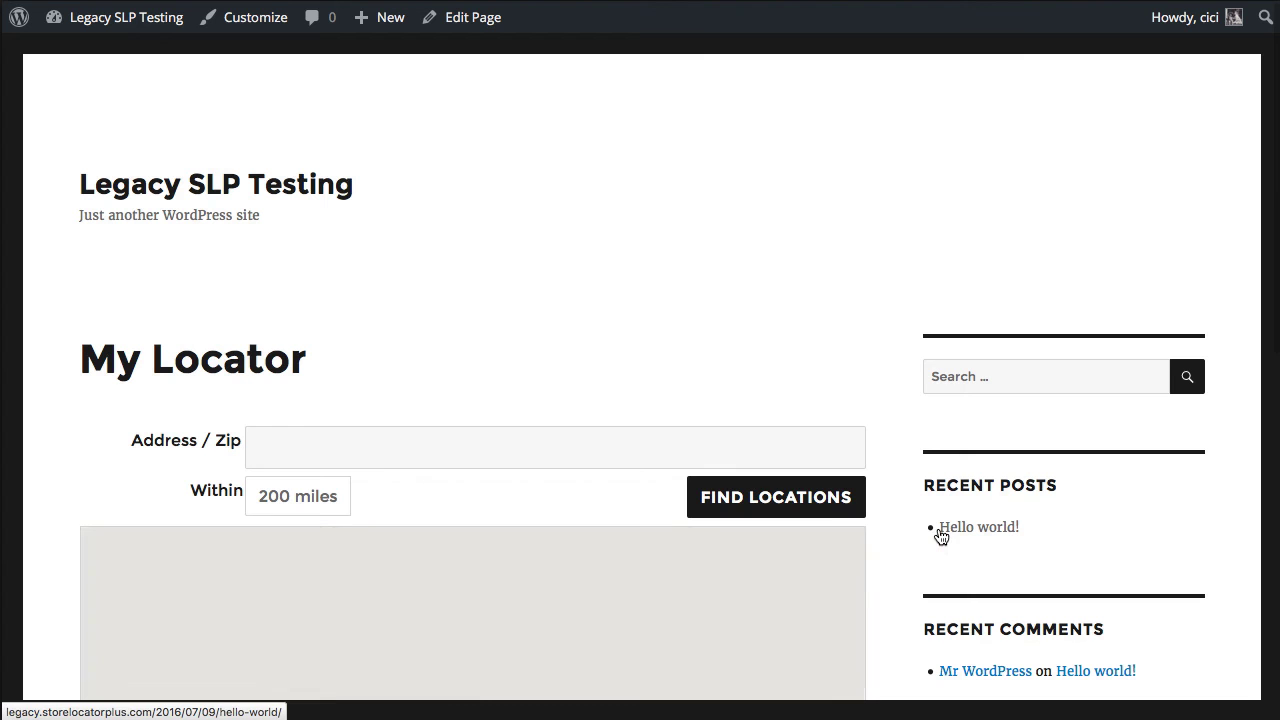
scroll(835, 312, "down", 4)
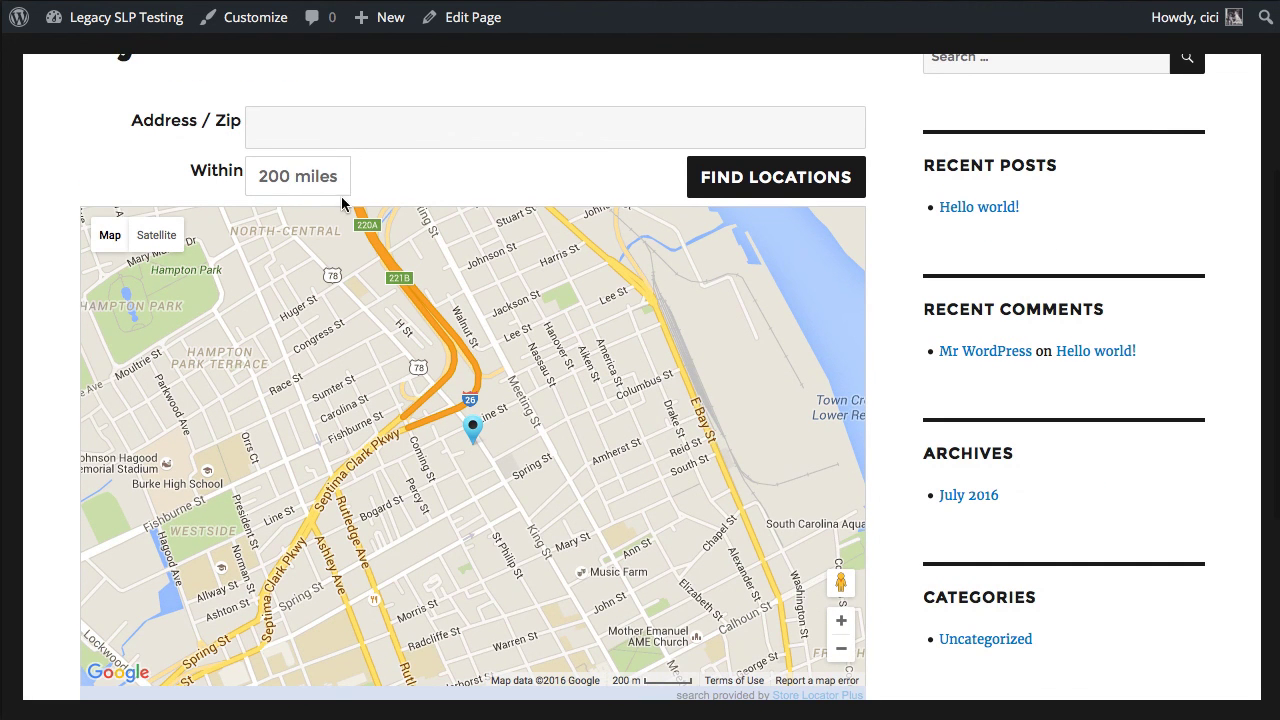
left_click(373, 132)
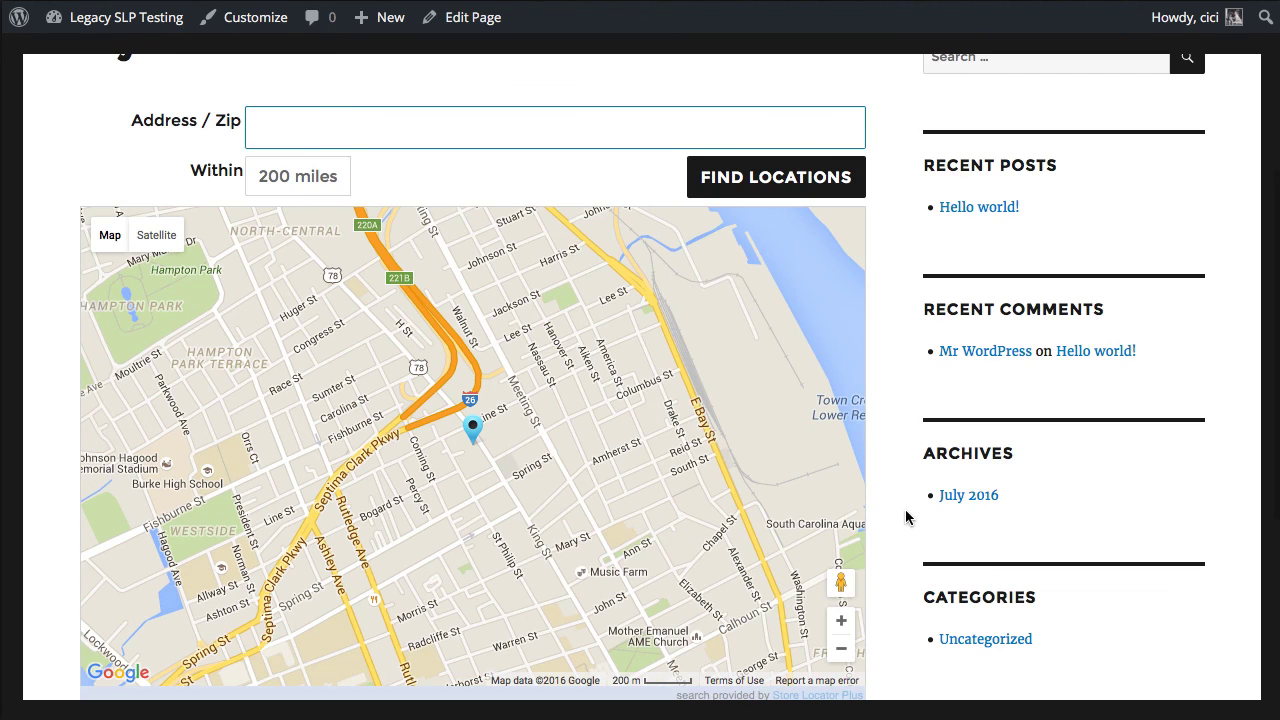
scroll(900, 512, "down", 3)
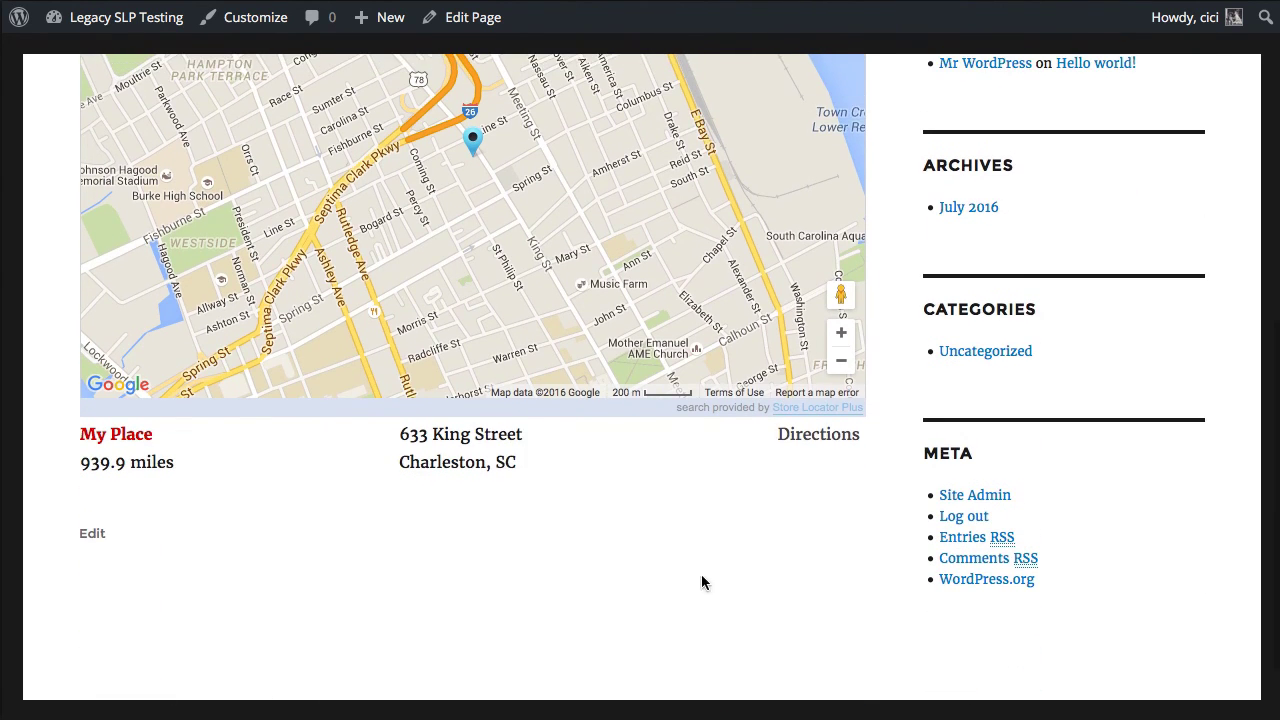
scroll(604, 565, "up", 4)
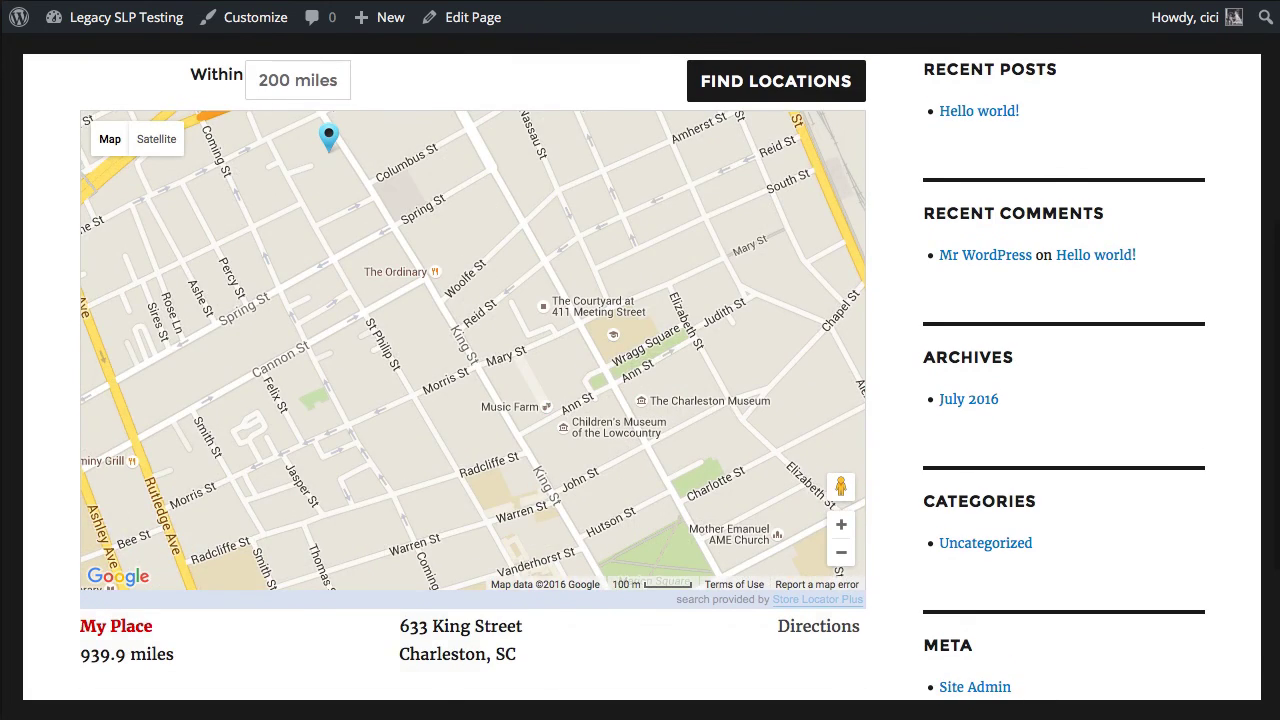